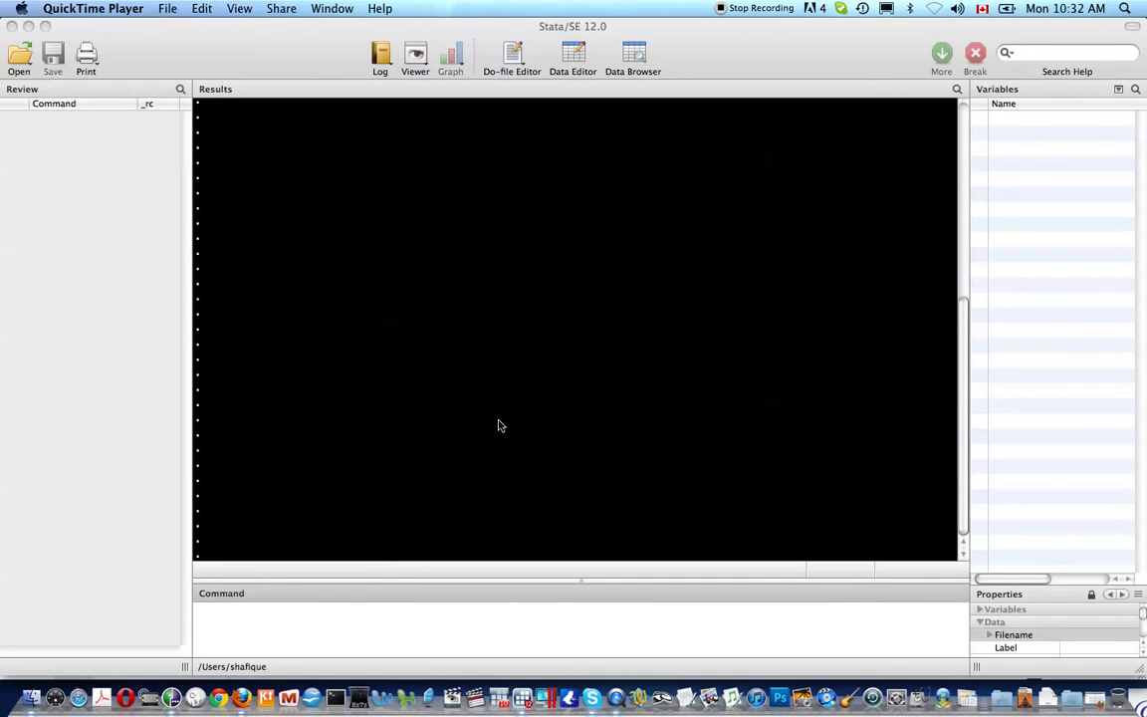
# Step: Display the result of the expression 2^4+3 with the di command
pyautogui.click(397, 638)
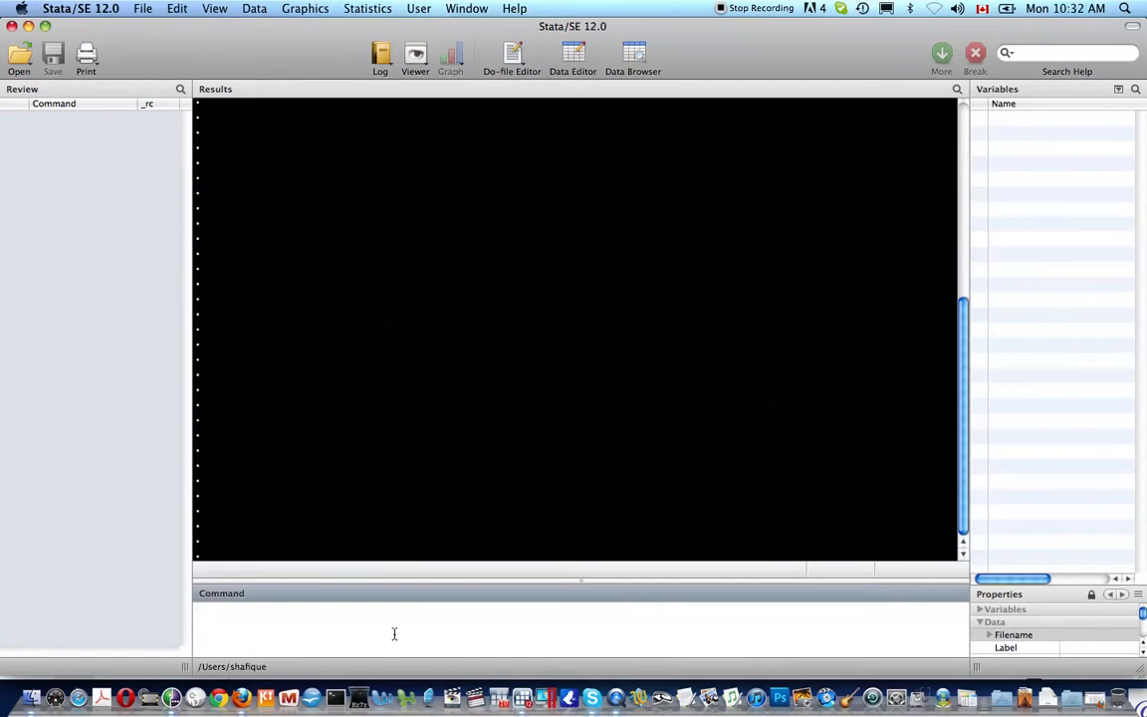
pyautogui.write('di 2^4+3')
pyautogui.press('Return')
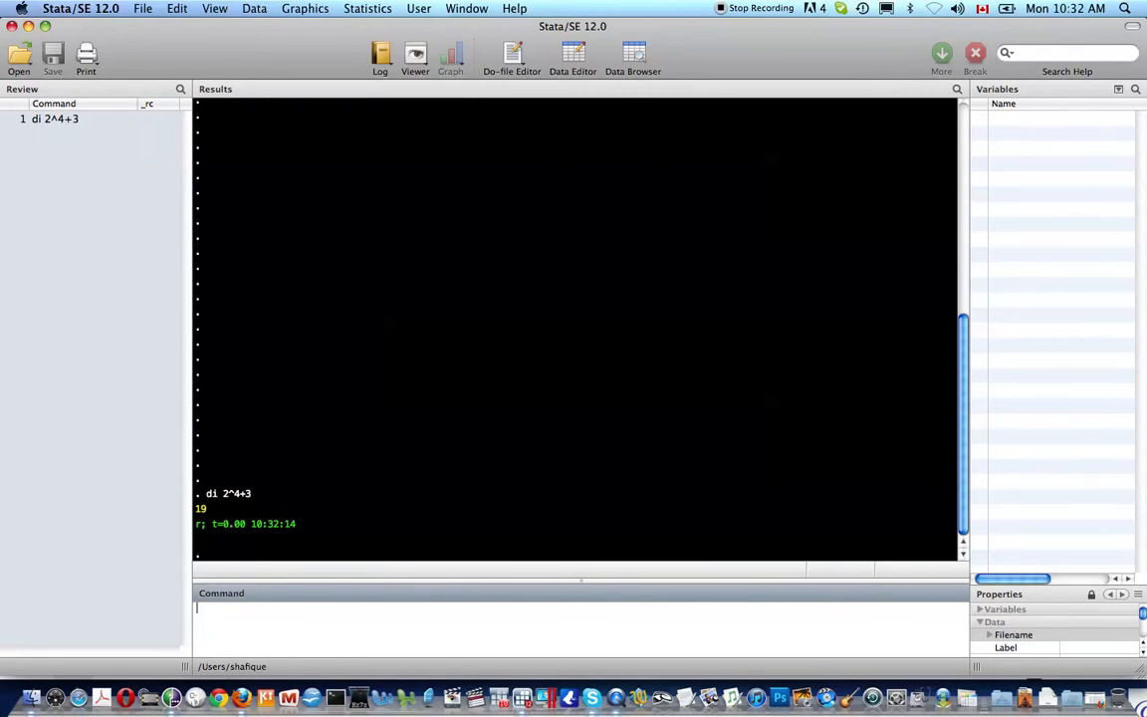
# Step: Display the text string "stata tutorial" with the di command
pyautogui.write('di ""stat')
pyautogui.press('BackSpace')
pyautogui.write('a turial')
pyautogui.press('BackSpace')
pyautogui.press('BackSpace')
pyautogui.press('BackSpace')
pyautogui.press('BackSpace')
pyautogui.write('toti')
pyautogui.press('BackSpace')
pyautogui.press('BackSpace')
pyautogui.write('t')
pyautogui.press('BackSpace')
pyautogui.write('rial')
pyautogui.press('Return')
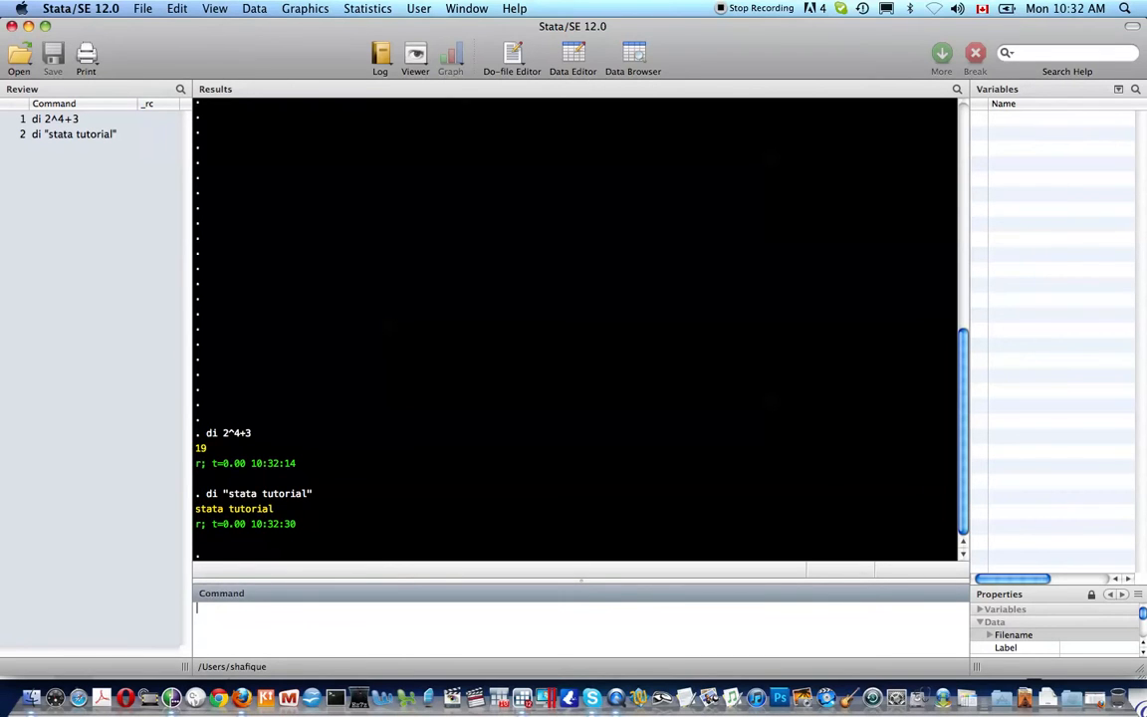
# Step: Display the string here are some "double quotes" by enclosing it in compound quotes, `" and "'
pyautogui.write('di ')
pyautogui.write("`'")
pyautogui.write('""')
pyautogui.write('here are some')
pyautogui.write(' "')
pyautogui.write('double ')
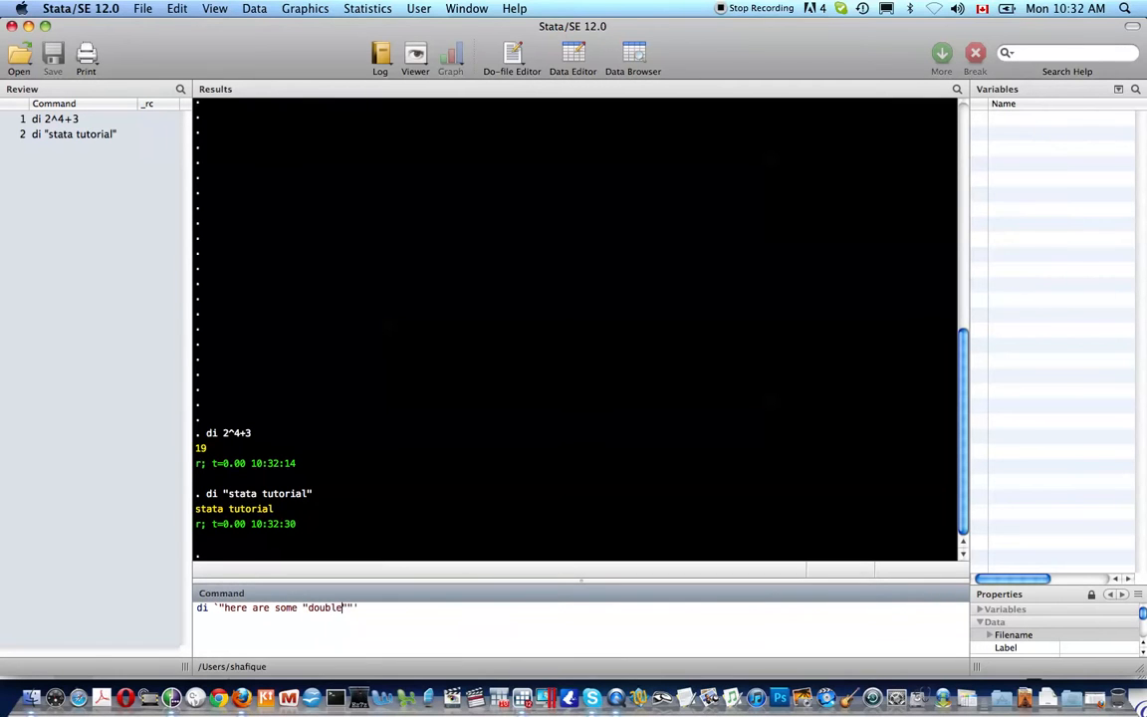
pyautogui.write('quotes')
pyautogui.press('Return')
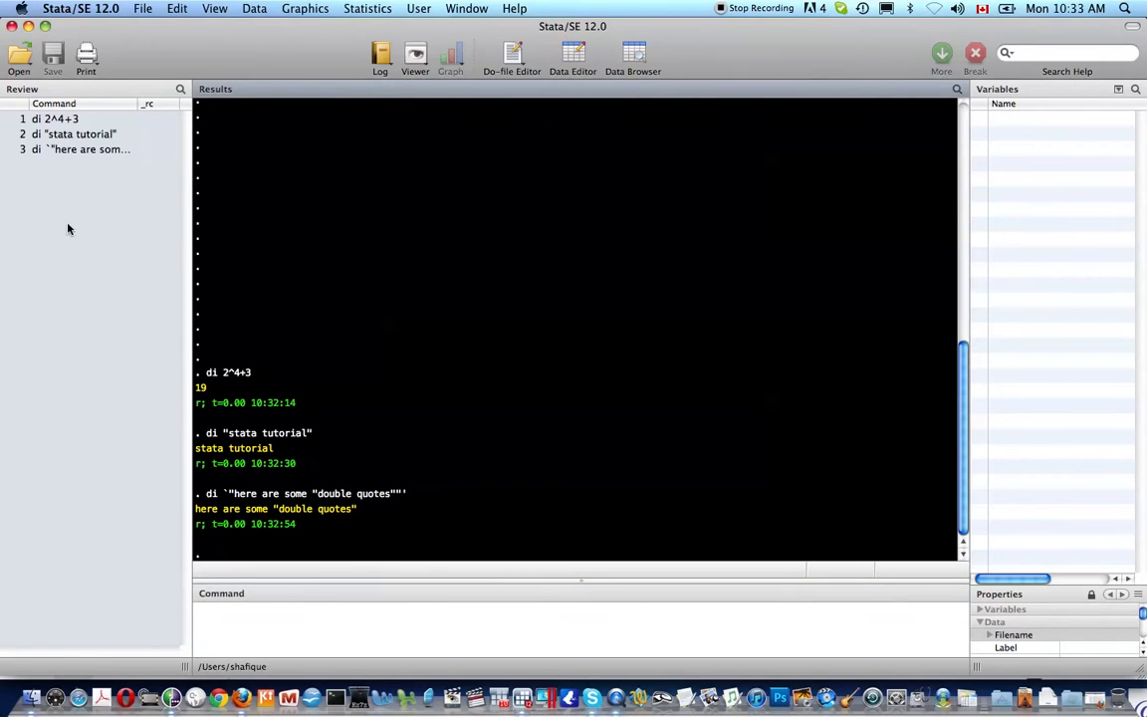
# Step: Rerun the earlier di 2^4+3 and double-quotes display commands from the command history
pyautogui.click(62, 118)
pyautogui.press('Return')
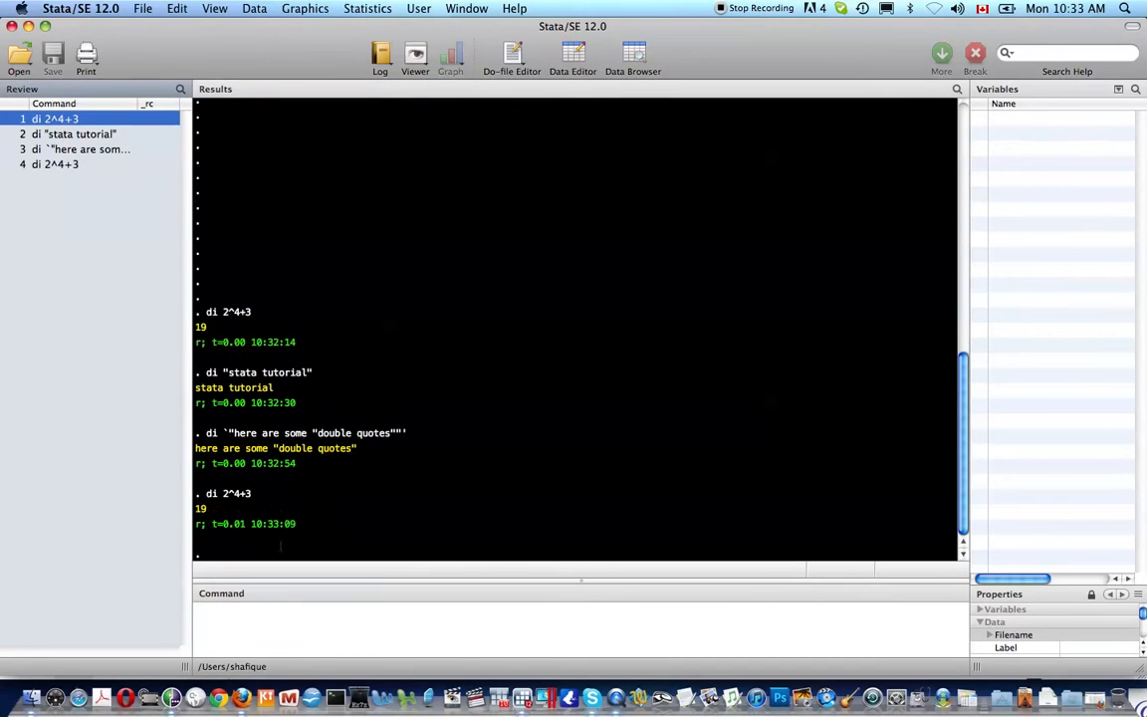
pyautogui.click(319, 637)
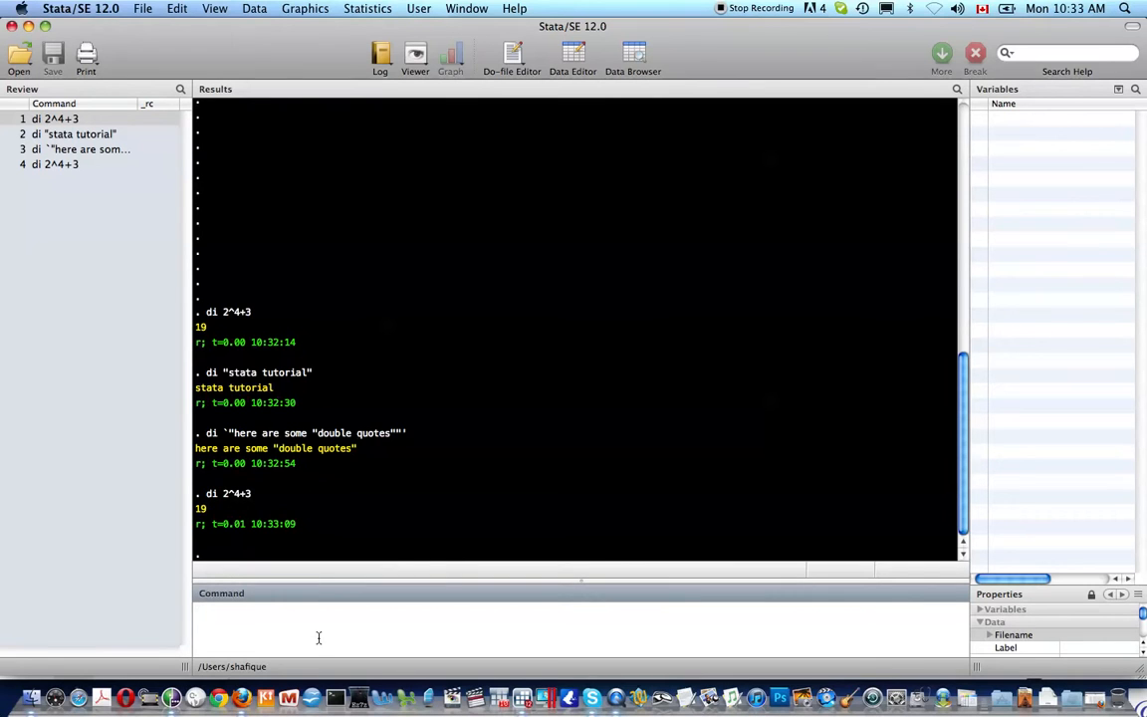
pyautogui.press('Up')
pyautogui.press('Up')
pyautogui.press('Return')
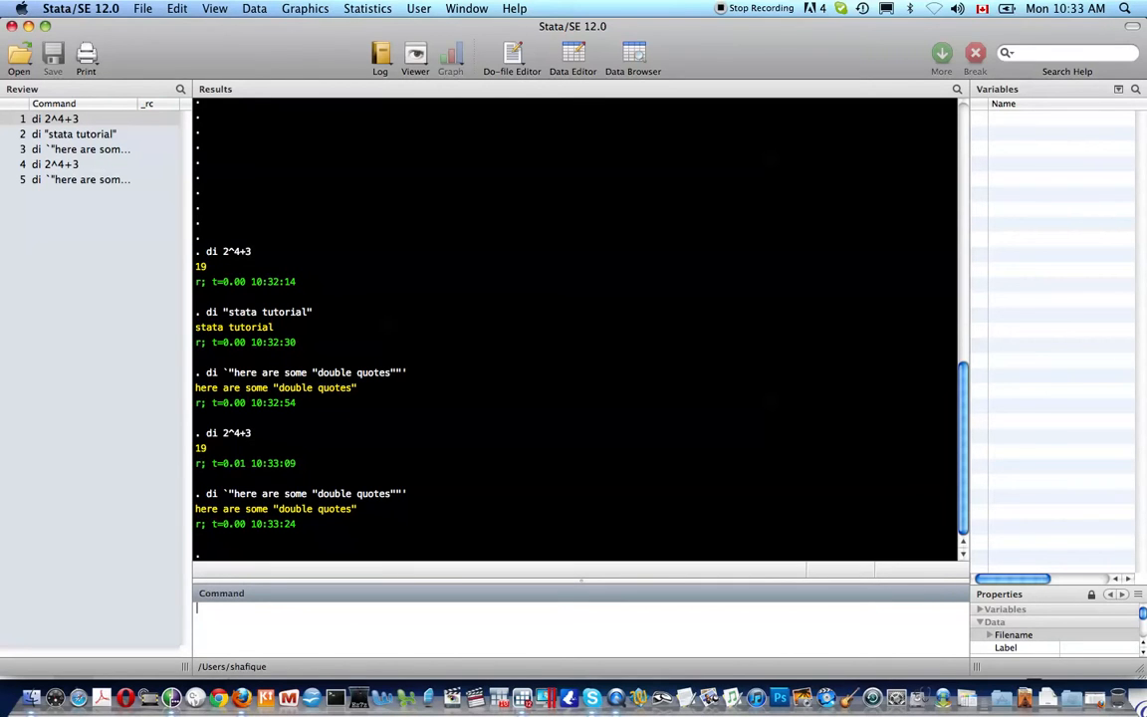
# Step: Load the built-in example dataset auto with the sysuse command
pyautogui.write('sysuse atu')
pyautogui.press('BackSpace')
pyautogui.press('BackSpace')
pyautogui.write('uto')
pyautogui.press('Return')
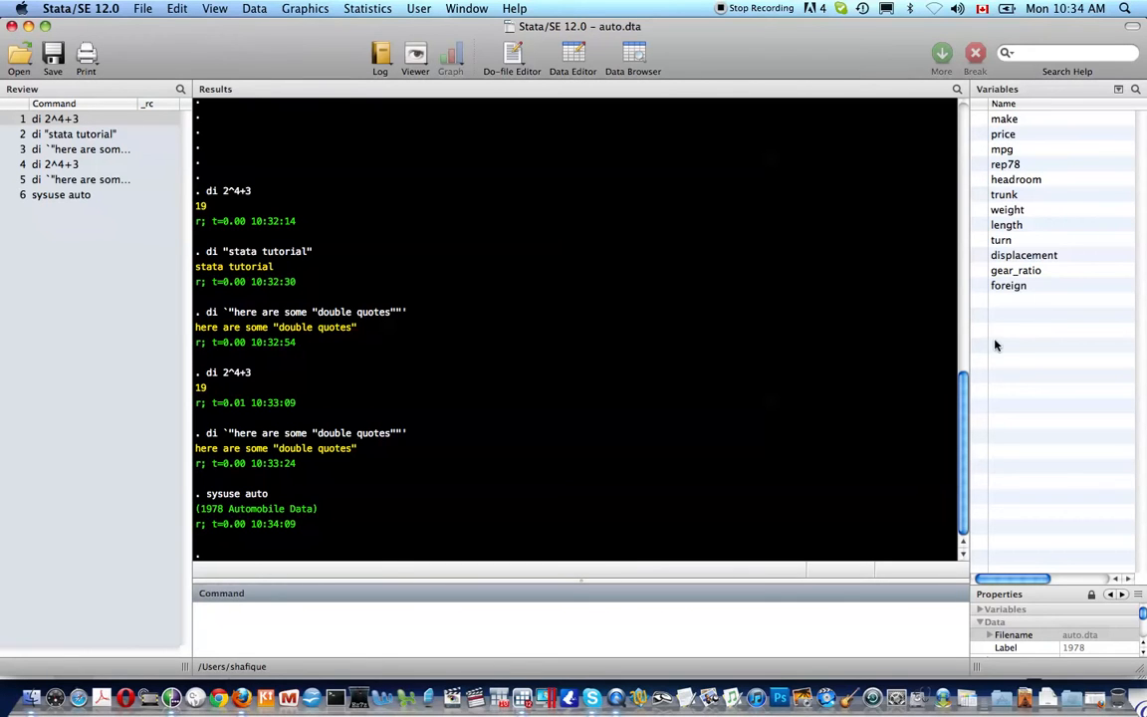
# Step: Describe the loaded dataset with d and list its attached notes with note
pyautogui.write('d')
pyautogui.press('Return')
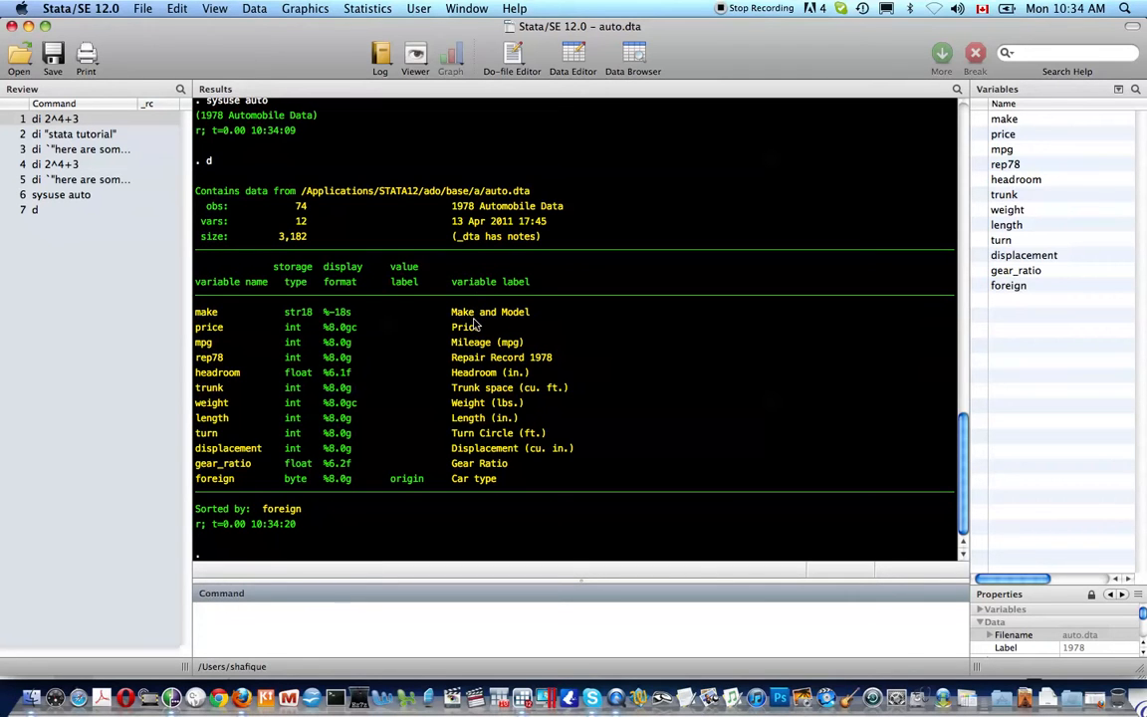
pyautogui.write('note')
pyautogui.press('Return')
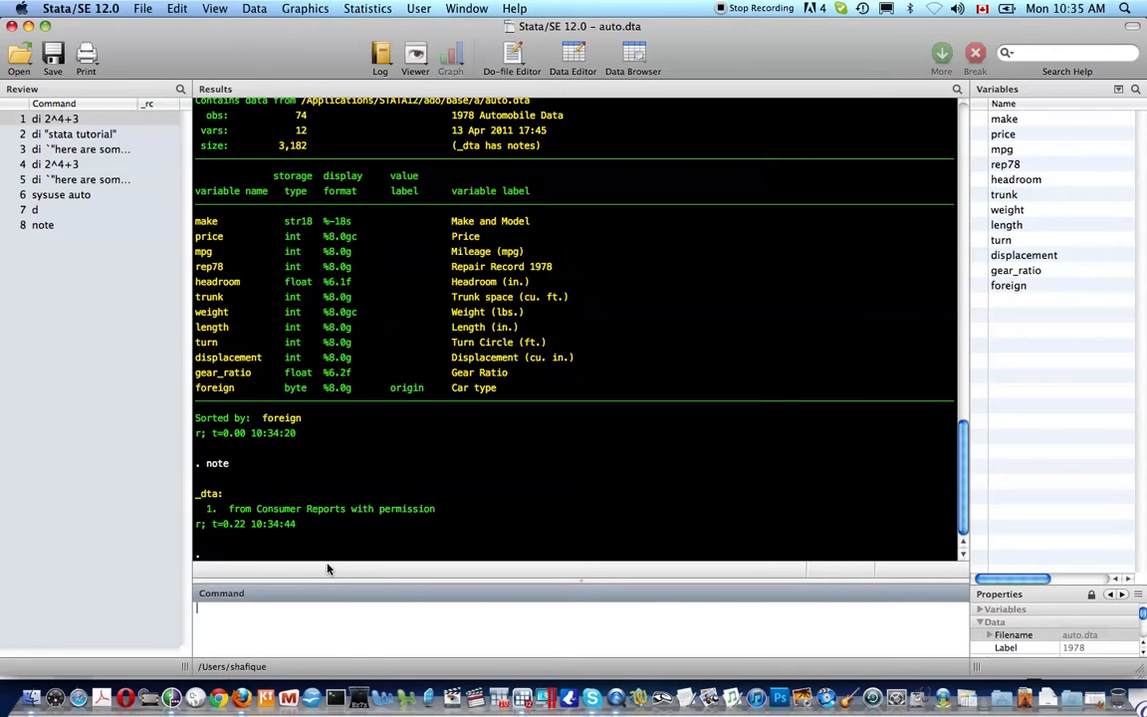
# Step: Tabulate the frequencies of the variable foreign with the tab command
pyautogui.write('tab')
pyautogui.write('eign')
pyautogui.press('Return')
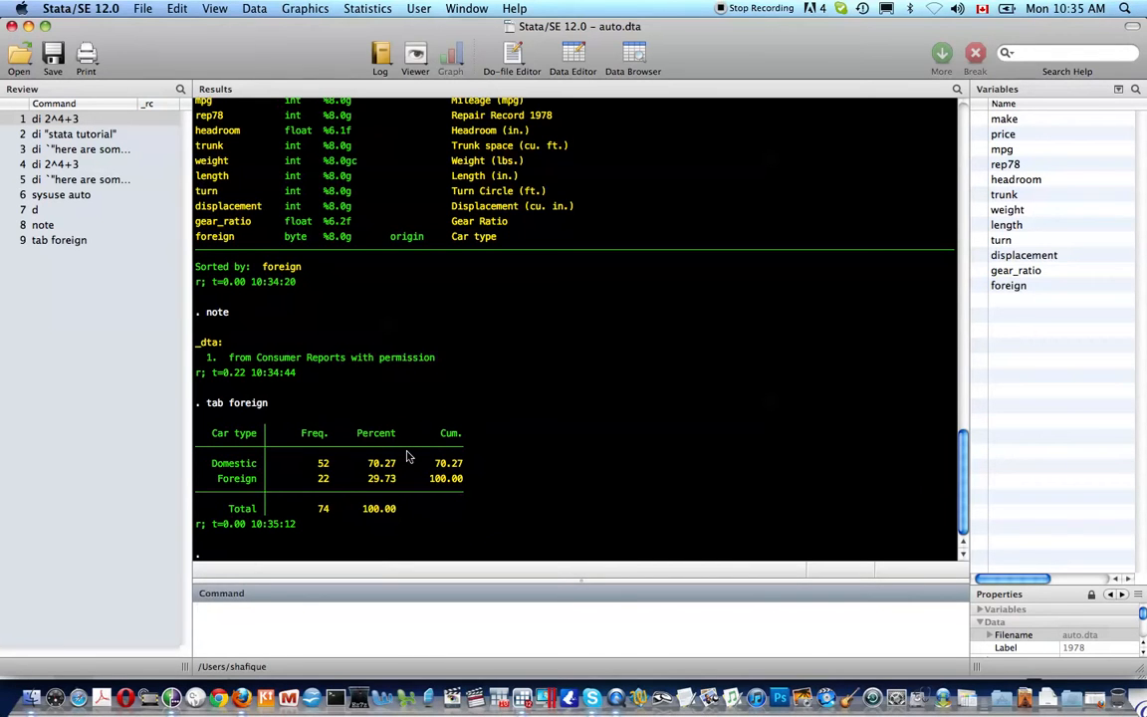
# Step: Browse the dataset with bro and examine the underlying numeric codes of the Domestic entries in the foreign column
pyautogui.write('bro')
pyautogui.press('Return')
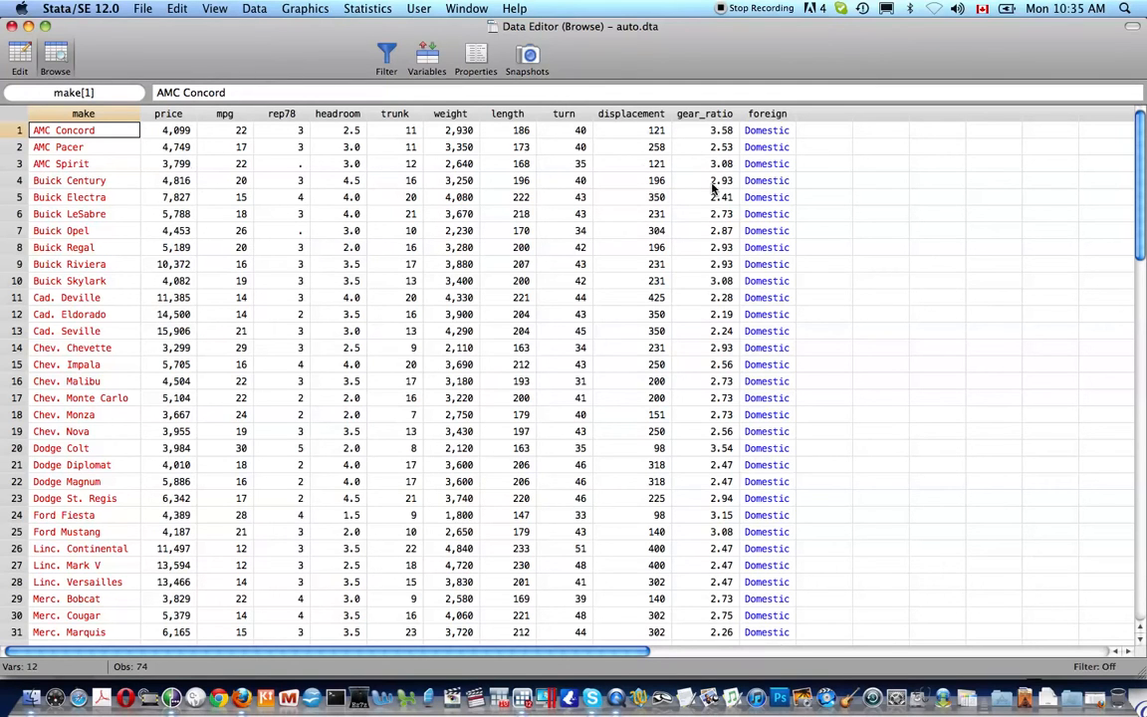
pyautogui.click(759, 131)
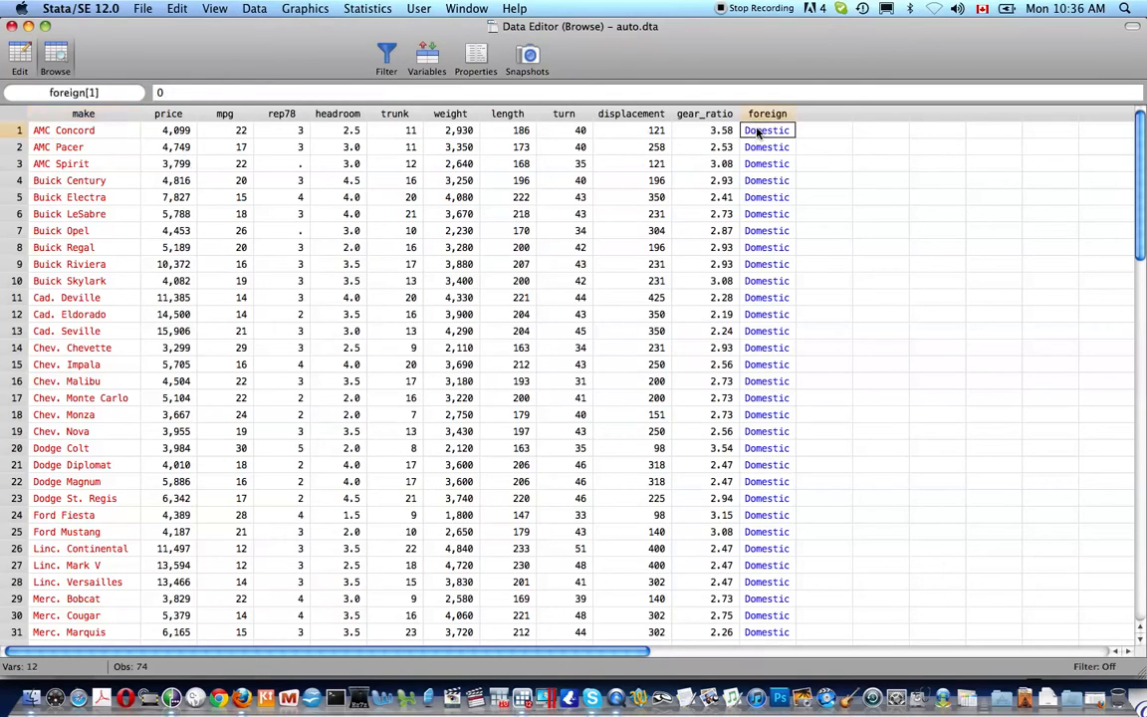
pyautogui.press('Down')
pyautogui.press('Down')
pyautogui.press('Down')
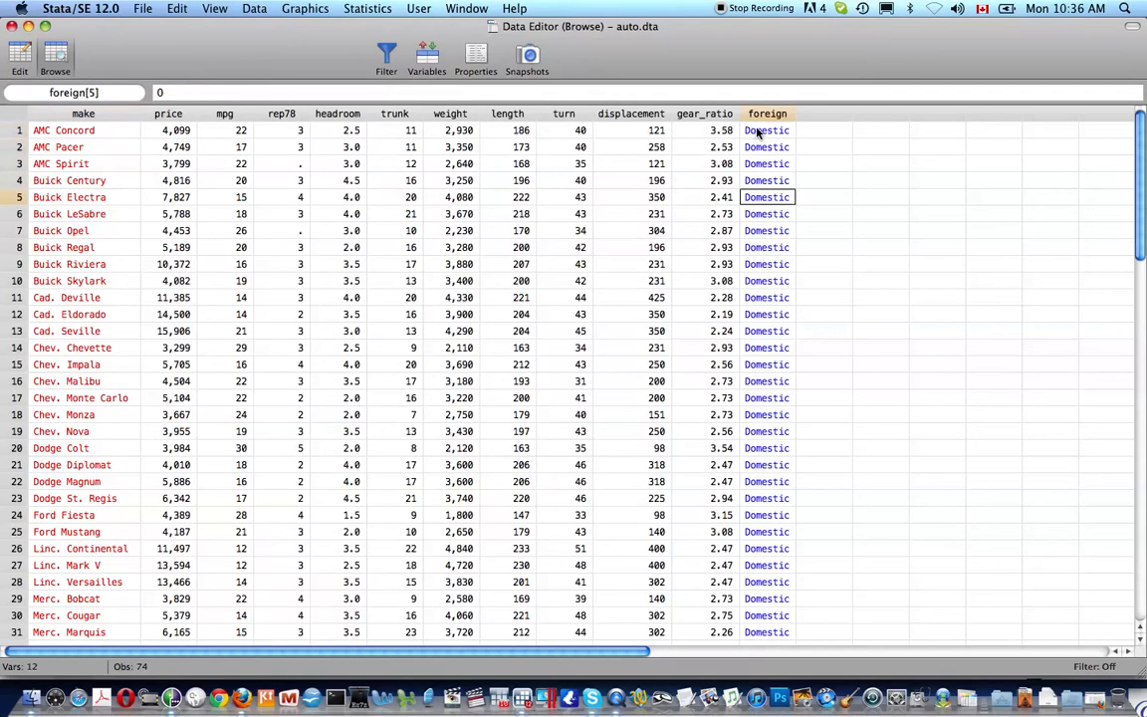
pyautogui.click(759, 131)
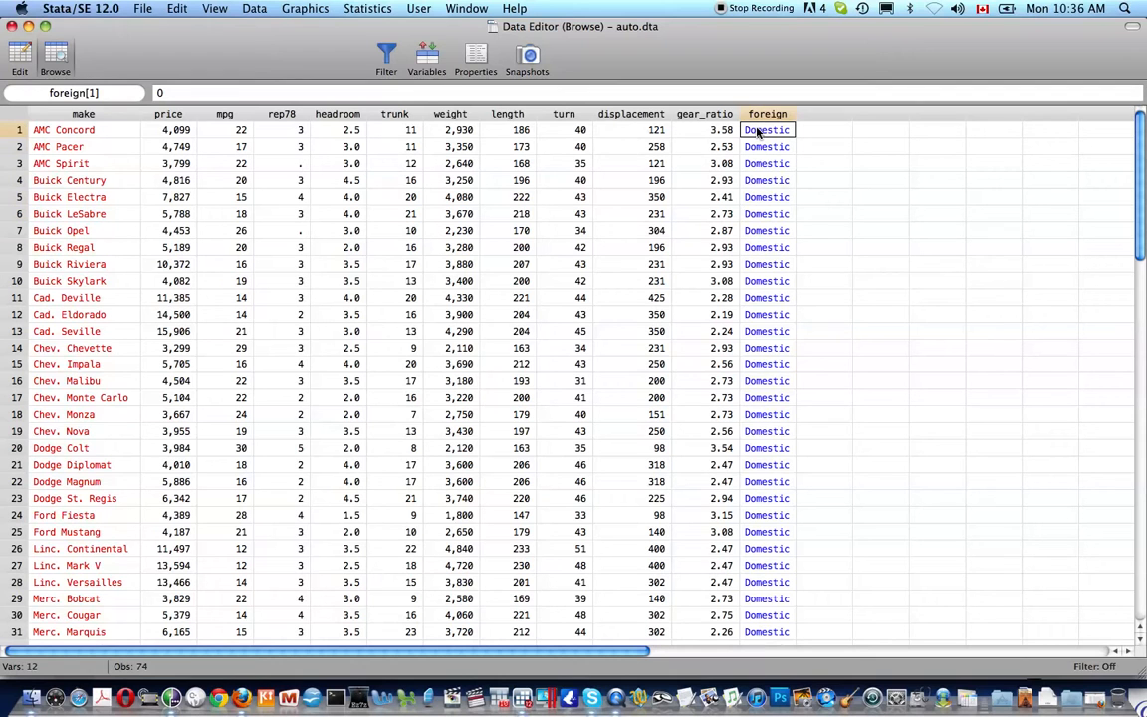
pyautogui.press('Down')
pyautogui.press('Down')
pyautogui.press('Down')
pyautogui.press('Down')
pyautogui.press('Down')
pyautogui.press('Down')
pyautogui.press('Down')
pyautogui.press('Down')
pyautogui.press('Down')
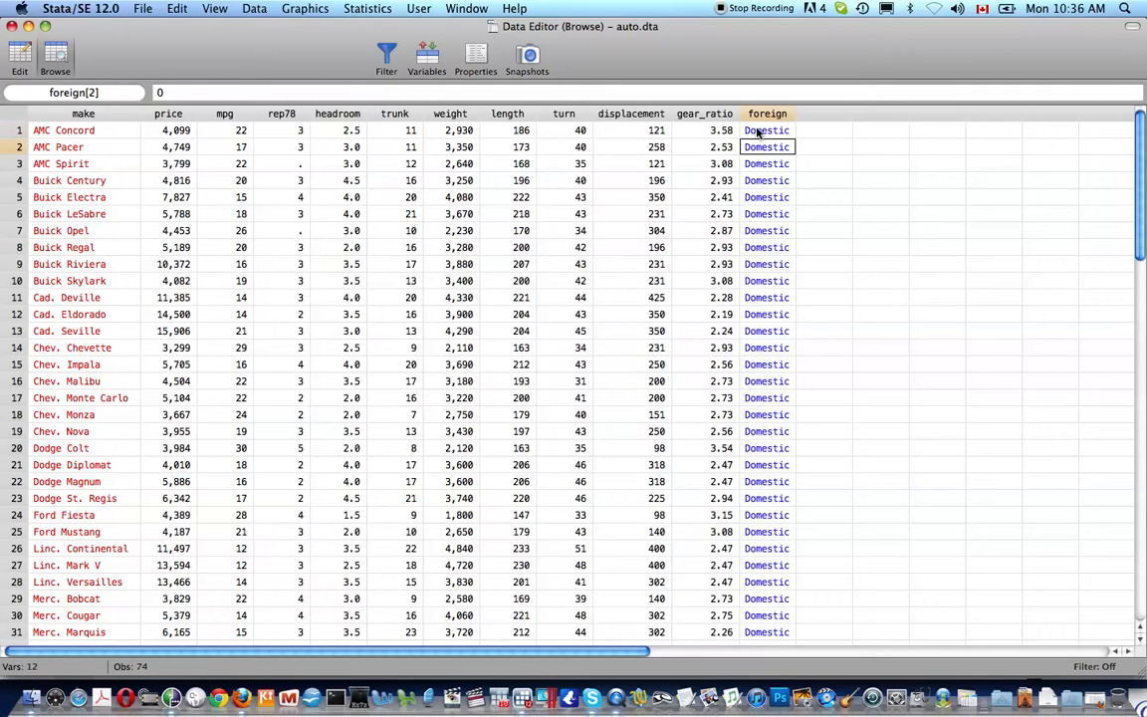
# Step: Examine the underlying numeric codes of the Foreign entries from observation 53 onward in the foreign column
pyautogui.scroll(-1, 759, 132)
pyautogui.scroll(-12, 759, 132)
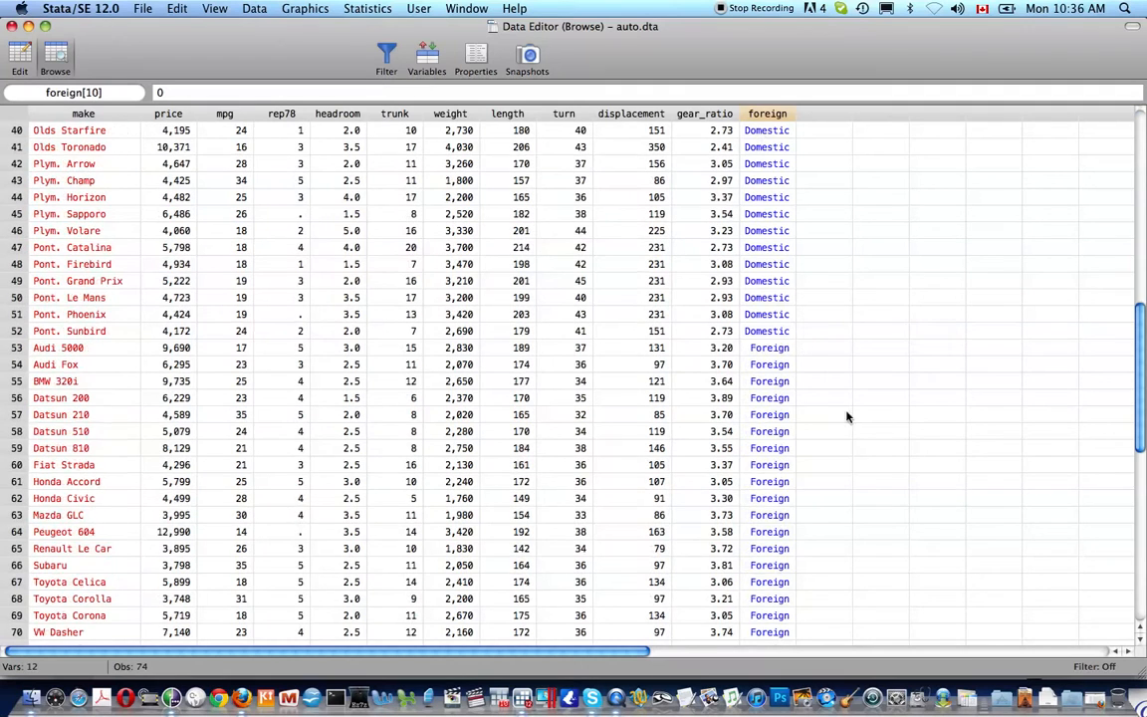
pyautogui.click(780, 352)
pyautogui.press('Down')
pyautogui.press('Up')
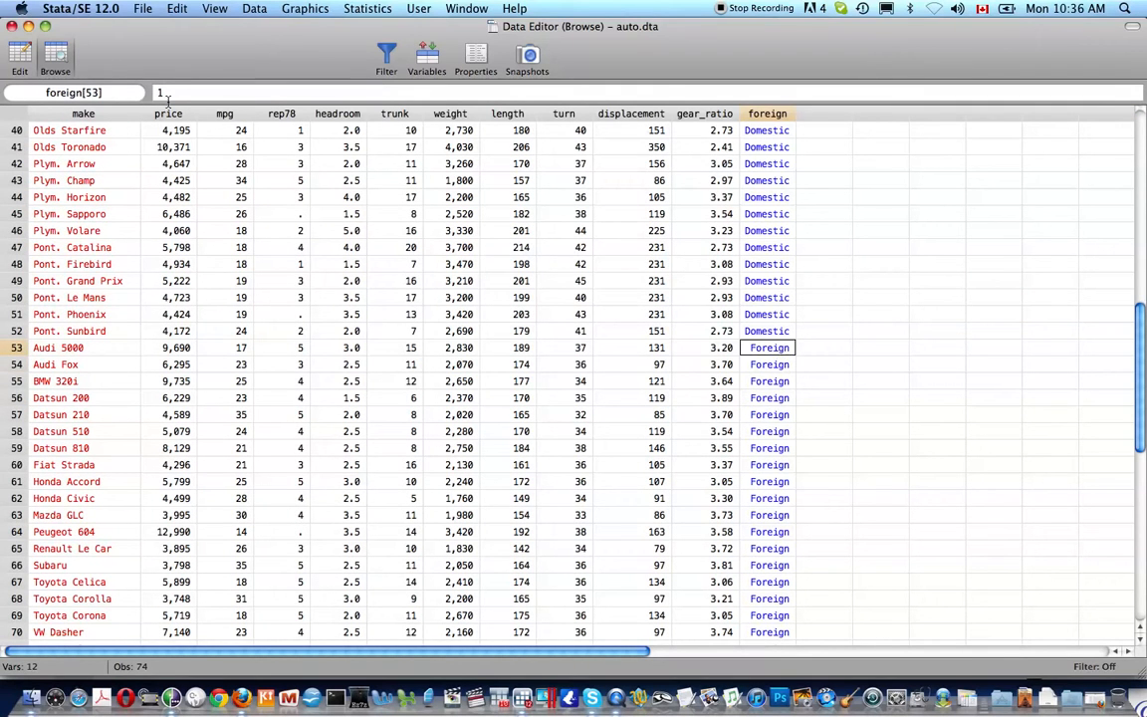
pyautogui.press('Down')
pyautogui.press('Down')
pyautogui.press('Down')
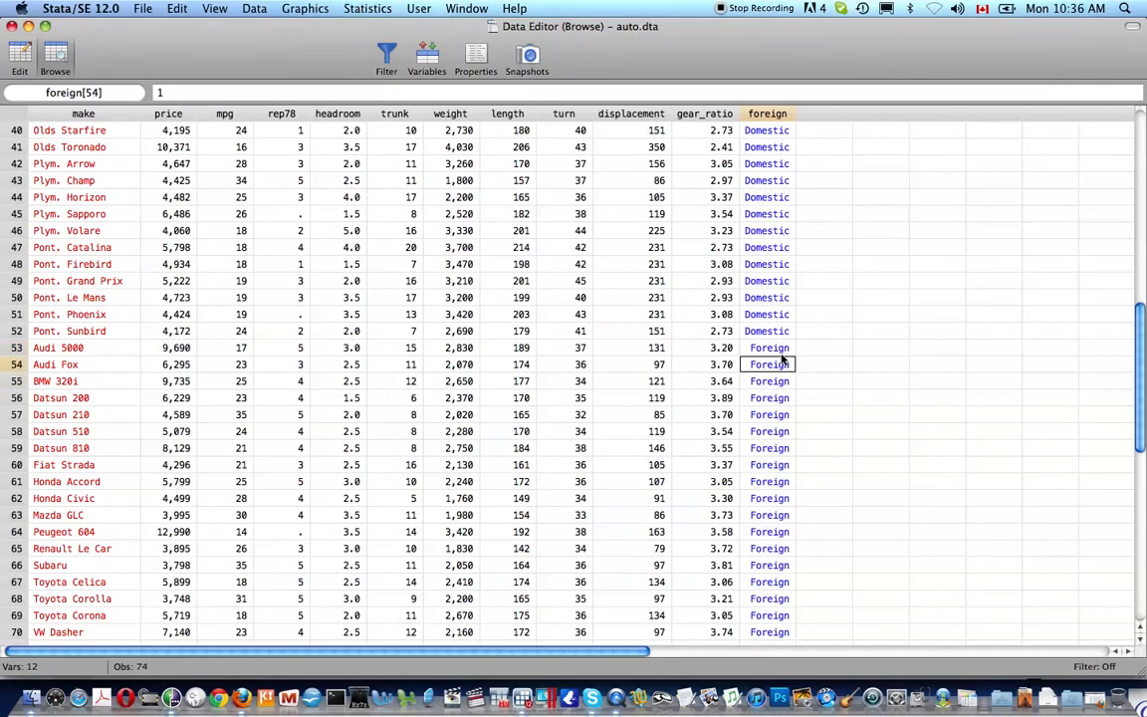
pyautogui.press('Up')
pyautogui.press('Up')
pyautogui.press('Up')
pyautogui.press('Up')
pyautogui.click(785, 347)
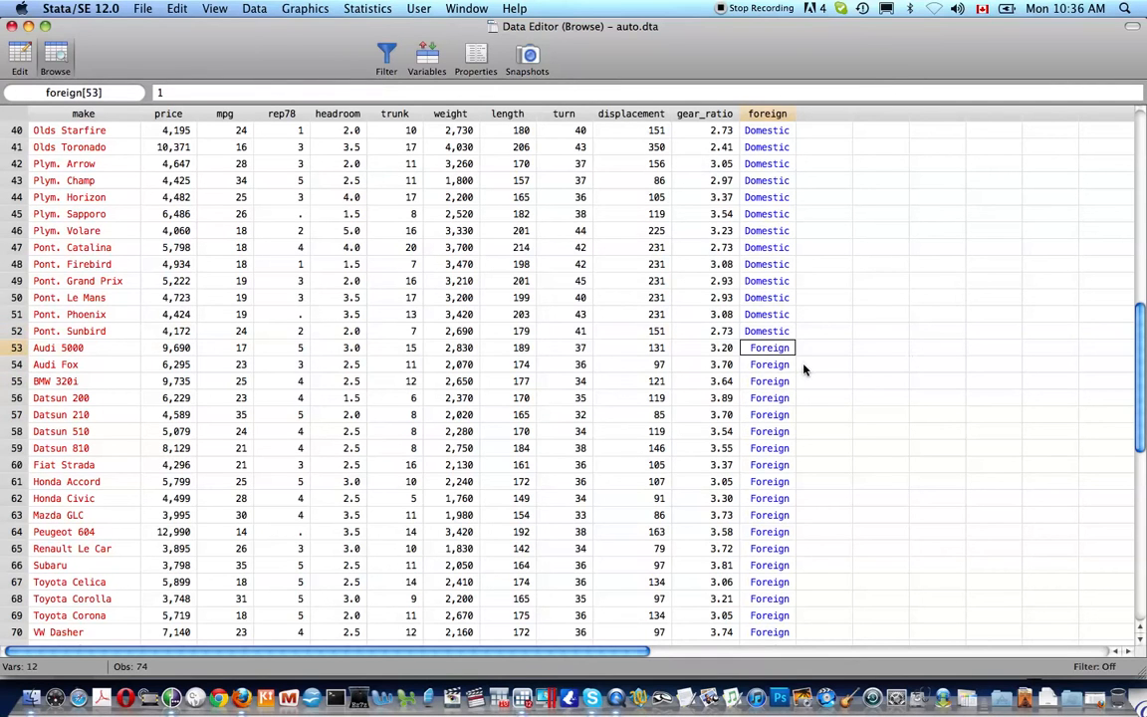
pyautogui.scroll(6, 598, 329)
pyautogui.scroll(-1, 314, 312)
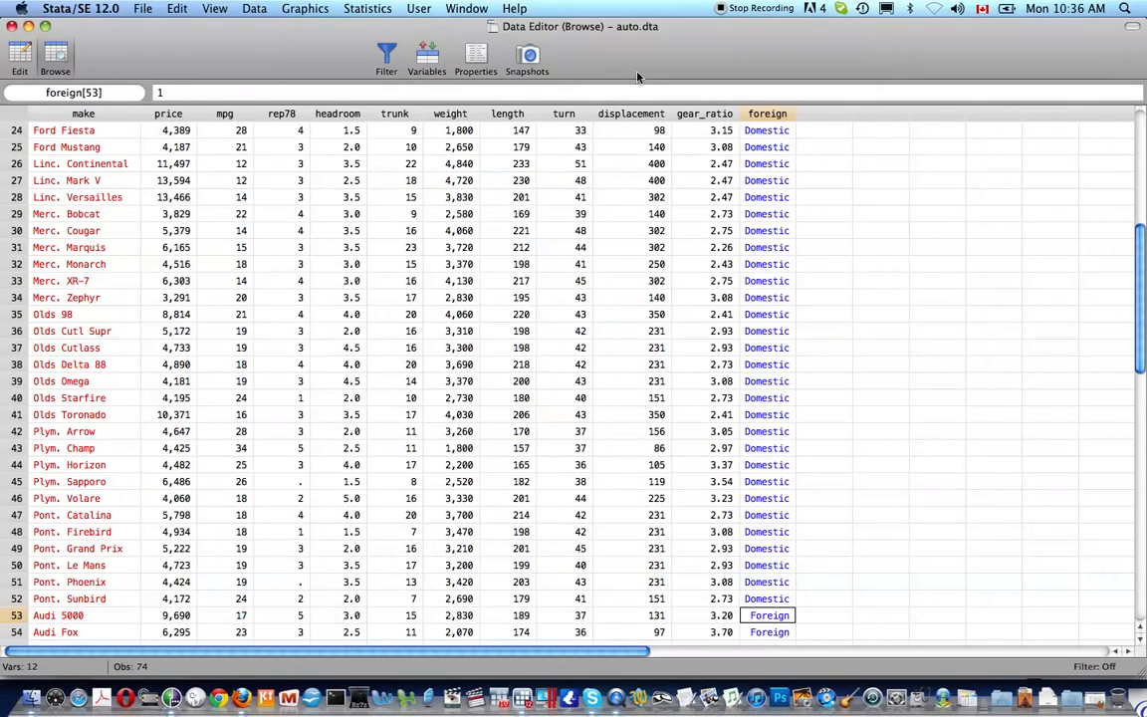
# Step: Check the weight value of observation 28, and close the data browser
pyautogui.click(565, 183)
pyautogui.click(443, 197)
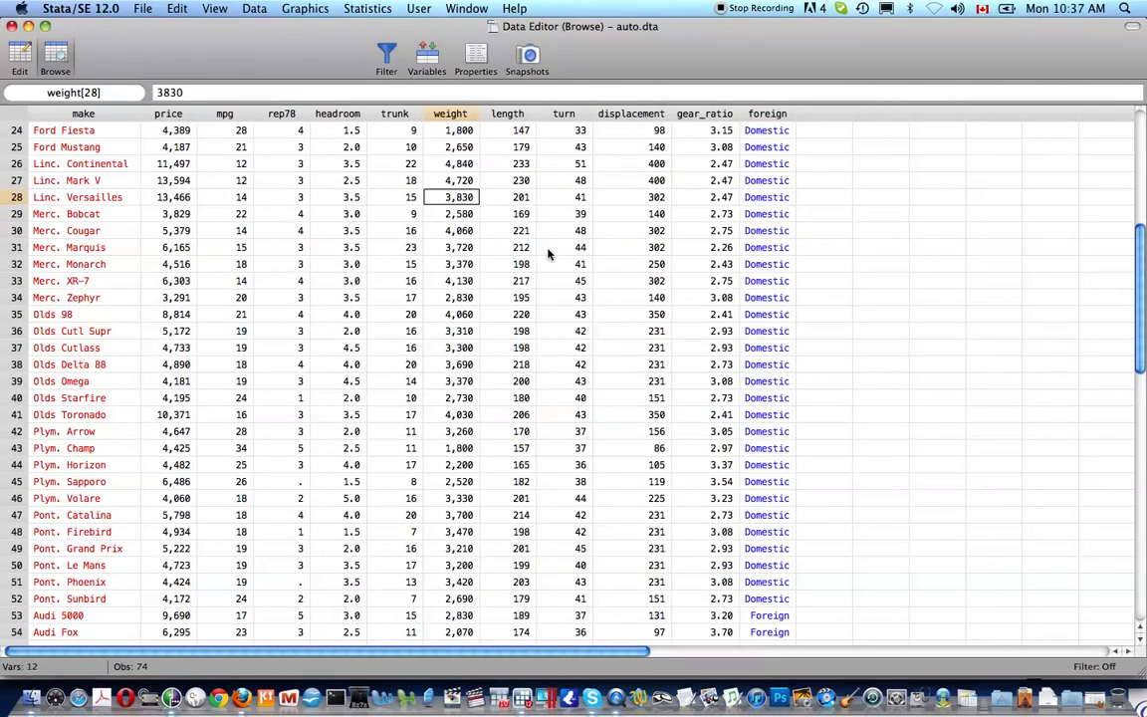
pyautogui.press('super+w')
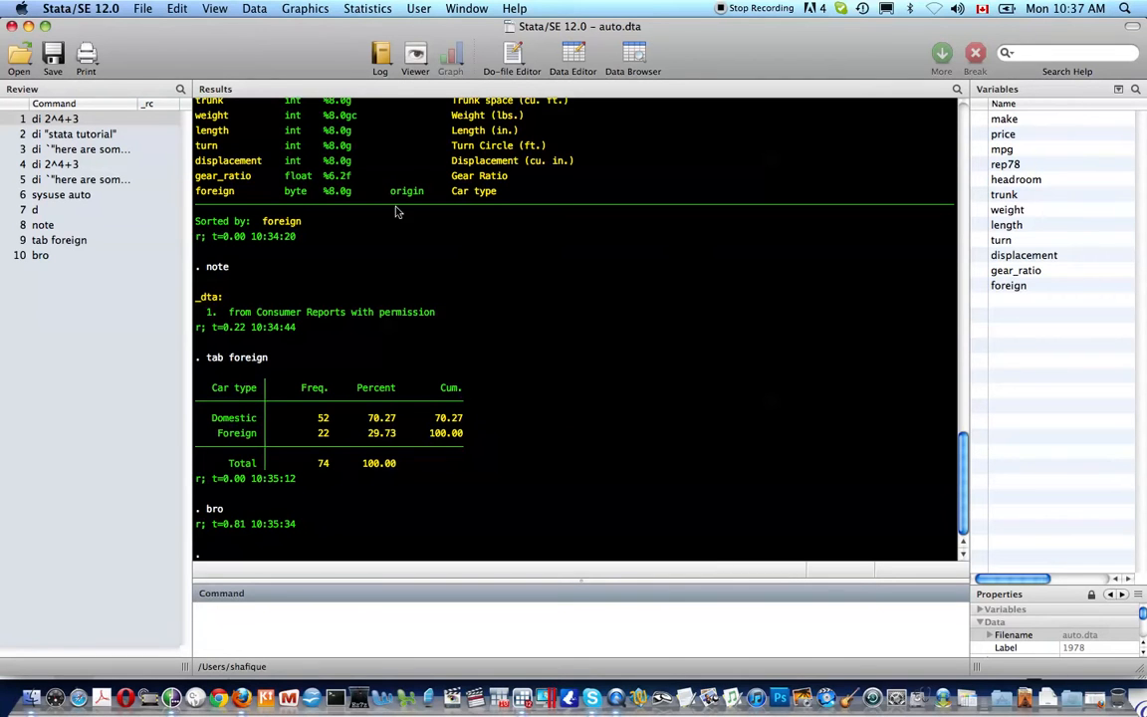
# Step: List all value labels with label list, and list the mapping of the value label origin by name
pyautogui.write('label list')
pyautogui.press('Return')
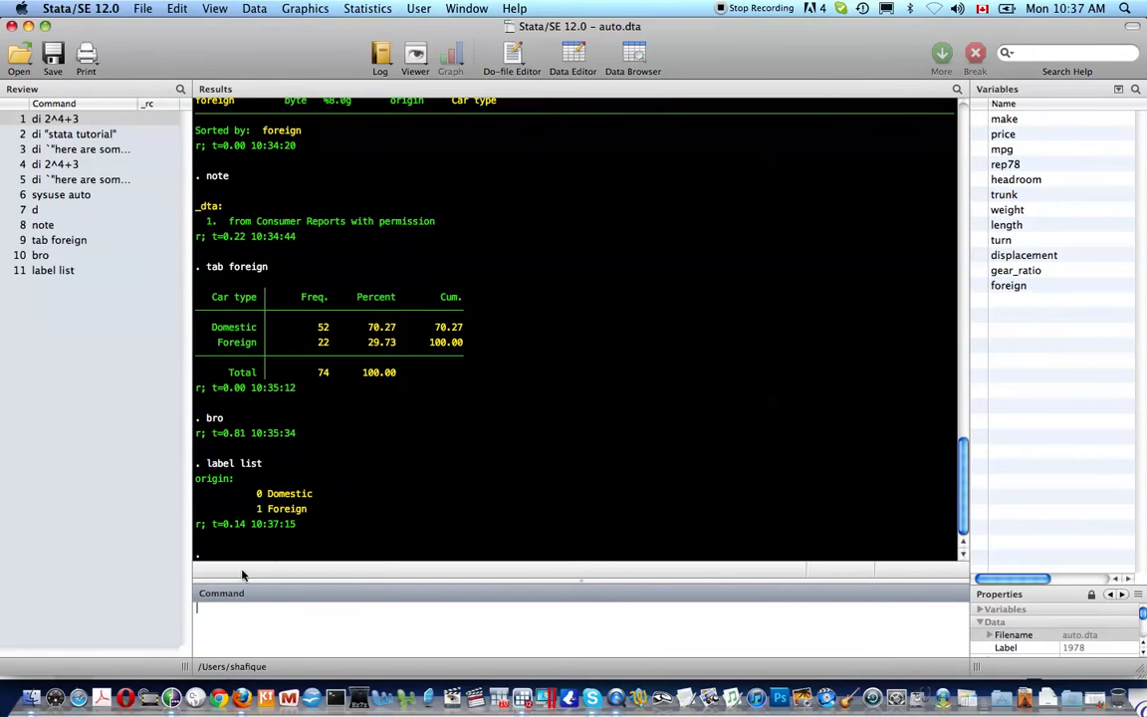
pyautogui.write('label list orign')
pyautogui.press('Return')
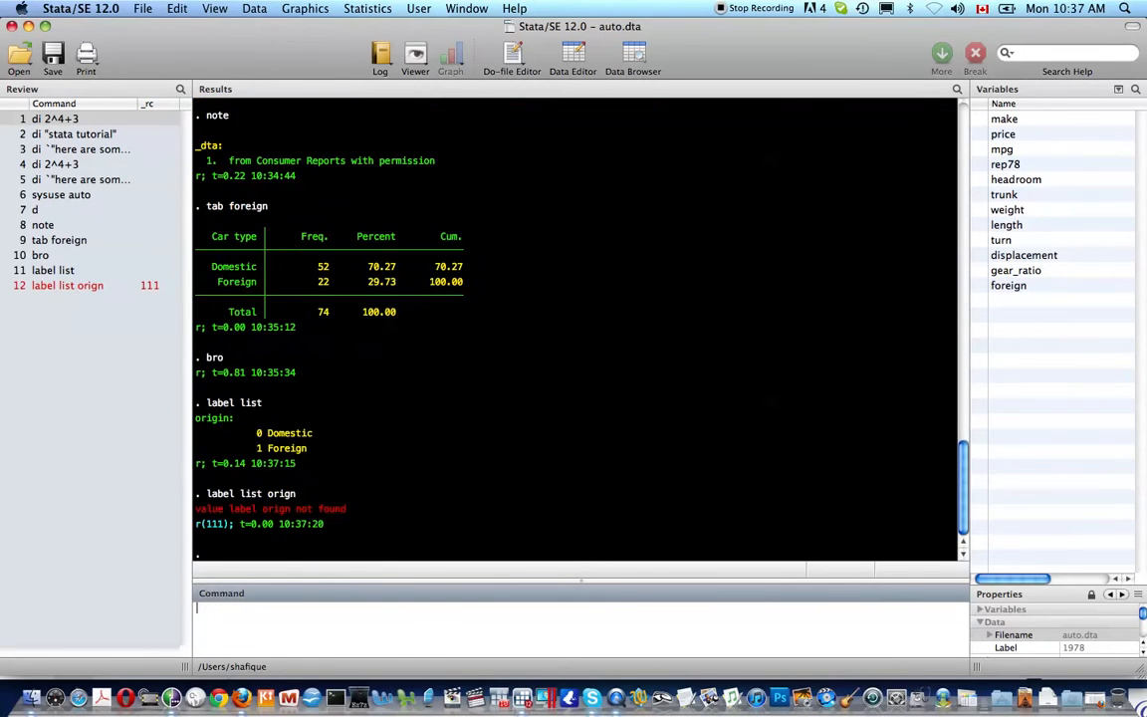
pyautogui.press('pageup')
pyautogui.write('ist orign')
pyautogui.press('Return')
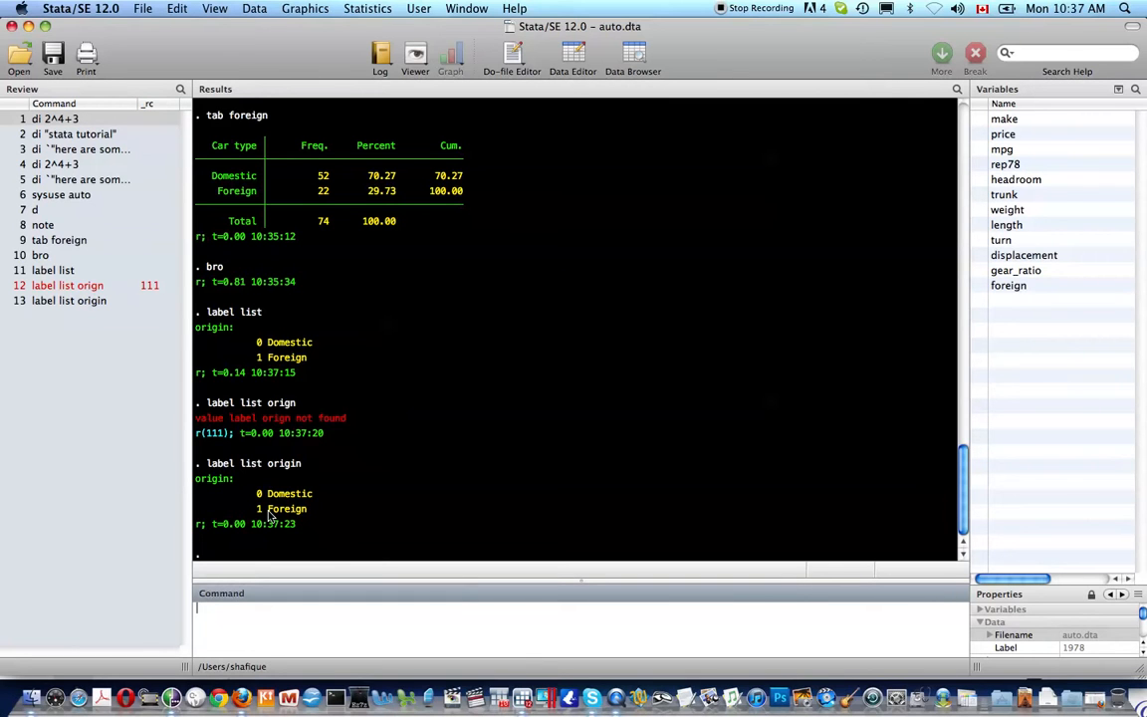
# Step: Describe the dataset again, and generate a new variable gallons filled with missing values (.)
pyautogui.write('d')
pyautogui.press('Return')
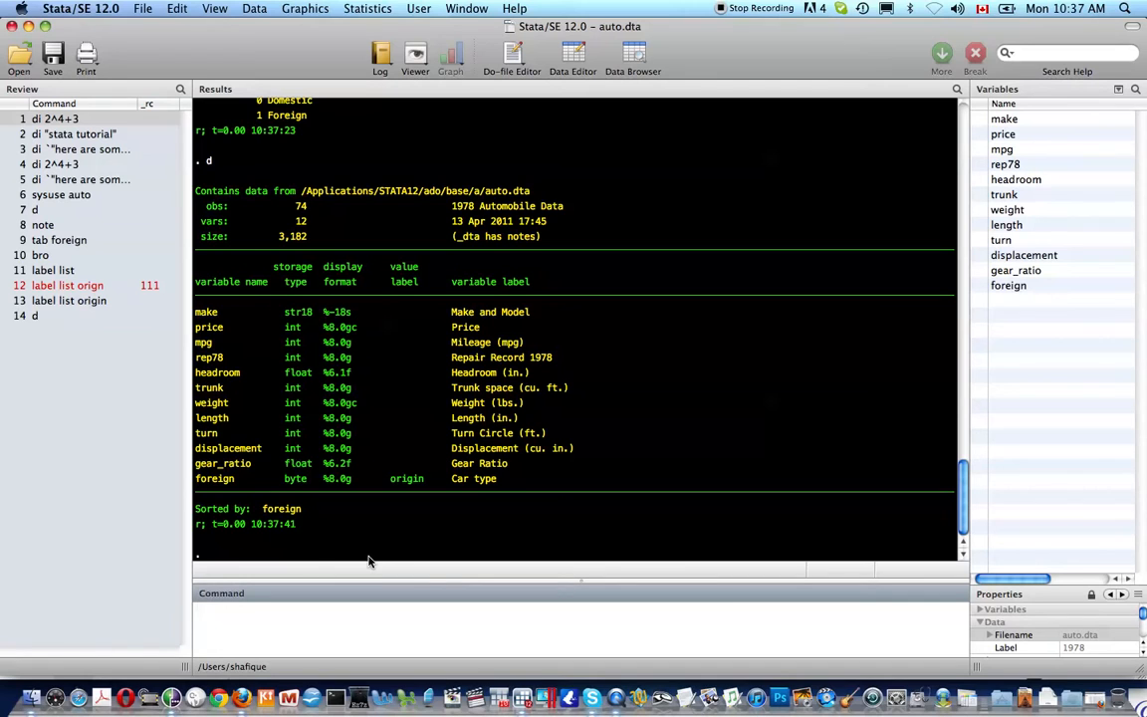
pyautogui.write('gen gallons = 5')
pyautogui.press('BackSpace')
pyautogui.write('.')
pyautogui.press('Return')
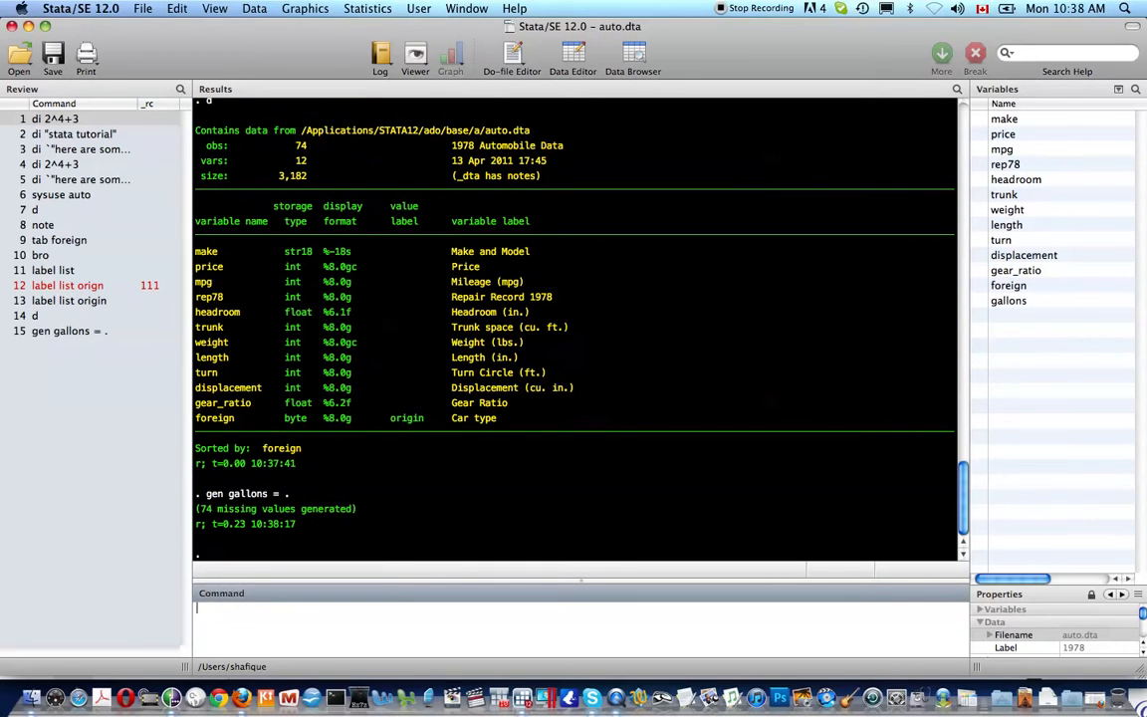
# Step: Open the dataset for editing with the edit command, and enter 5 for gallons in observations 1 and 2
pyautogui.write('edit')
pyautogui.press('Return')
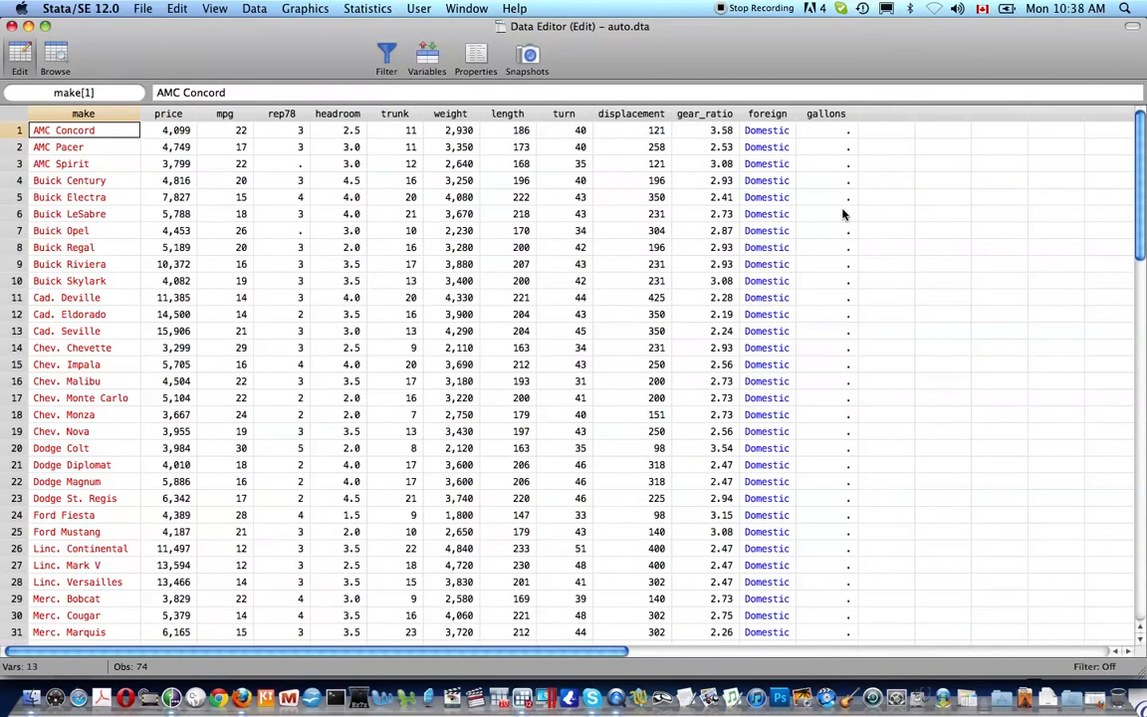
pyautogui.click(826, 131)
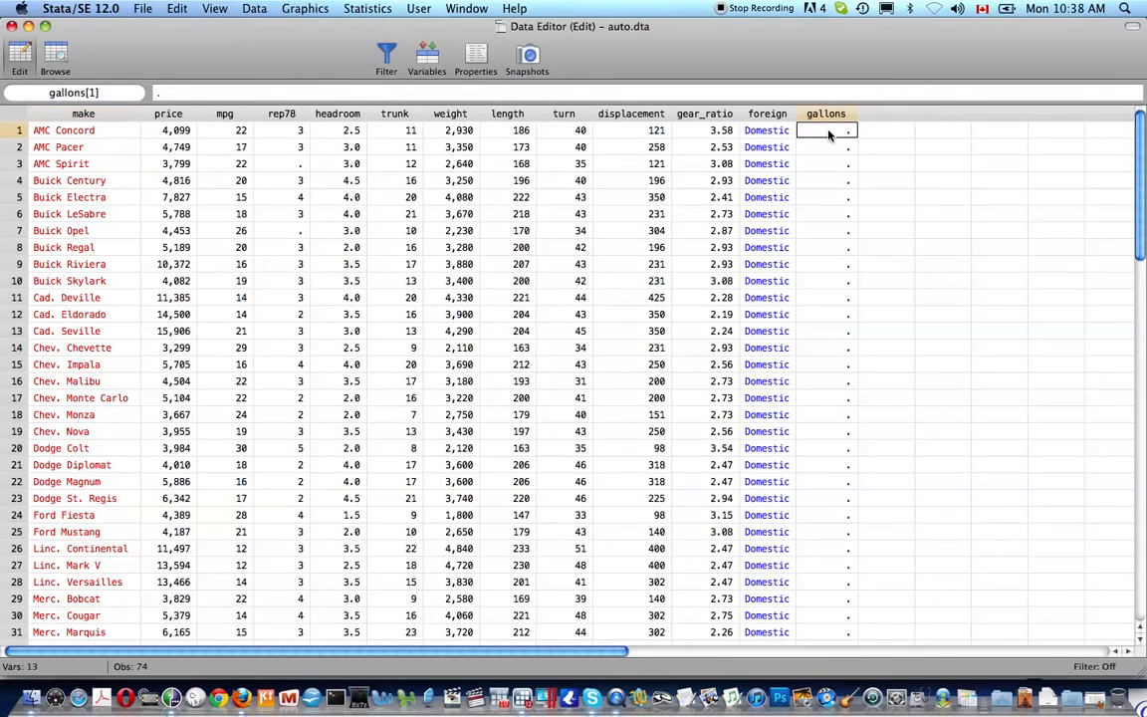
pyautogui.write('5')
pyautogui.press('Return')
pyautogui.write('5')
pyautogui.write('5')
pyautogui.press('Return')
pyautogui.press('Return')
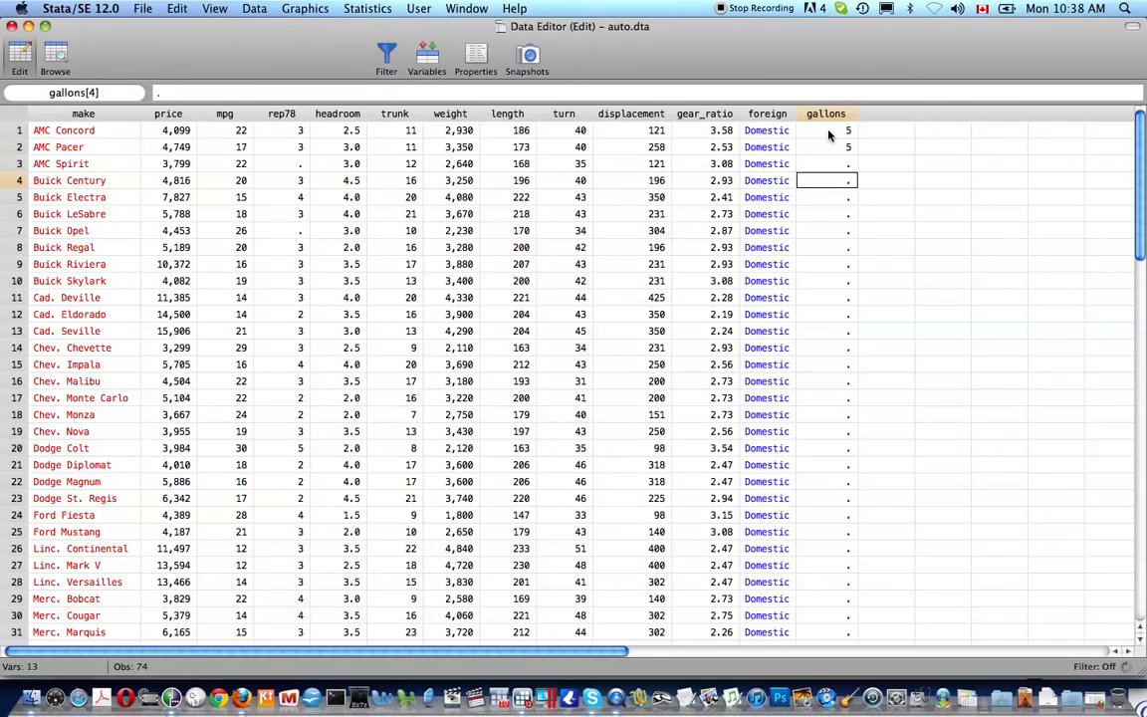
# Step: Enter 5 for gallons in observation 4, 6 in observations 3 and 6, 8 in observation 7 and 3 in observation 8, and close the editor
pyautogui.write('5')
pyautogui.press('Return')
pyautogui.press('Up')
pyautogui.press('Up')
pyautogui.write('6')
pyautogui.press('Return')
pyautogui.press('Return')
pyautogui.press('Return')
pyautogui.write('6')
pyautogui.press('Return')
pyautogui.write('8')
pyautogui.press('Return')
pyautogui.write('3')
pyautogui.press('Return')
pyautogui.scroll(-15, 829, 136)
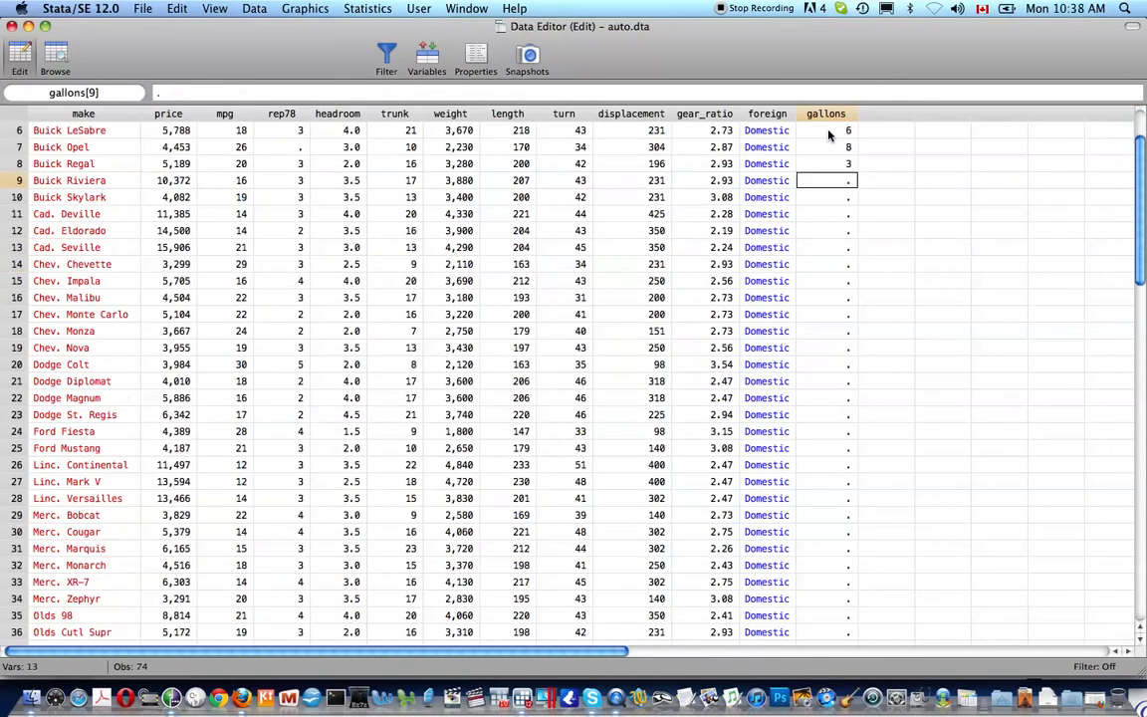
pyautogui.scroll(8, 829, 135)
pyautogui.scroll(10, 828, 136)
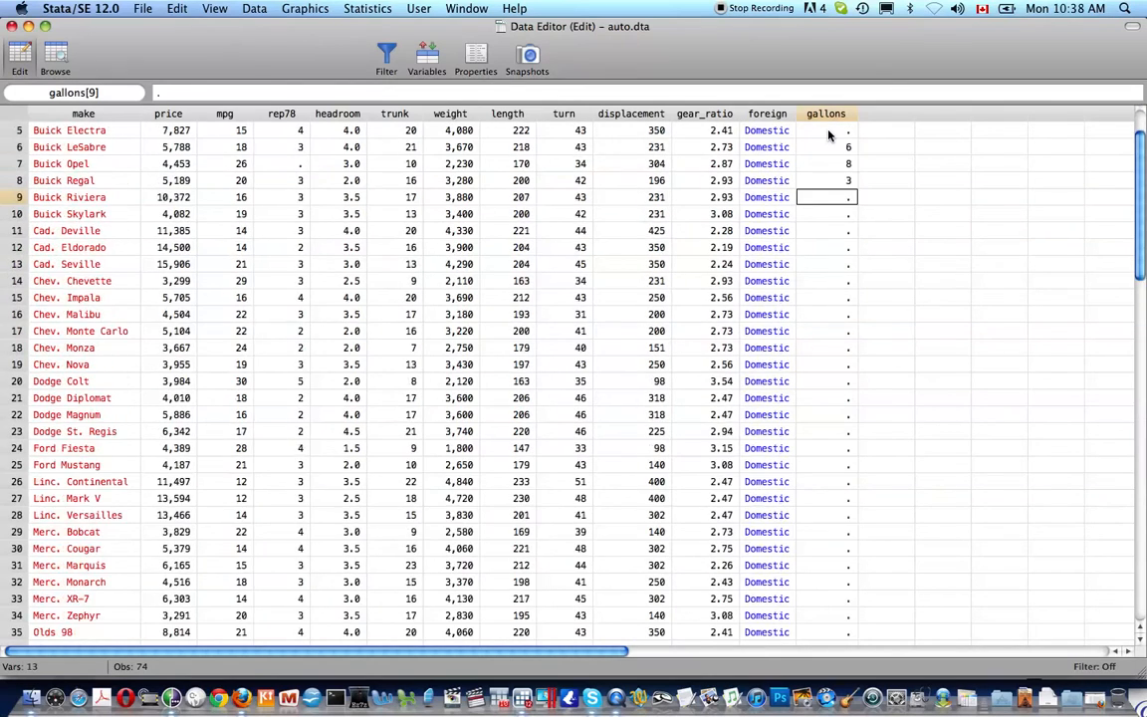
pyautogui.press('super+w')
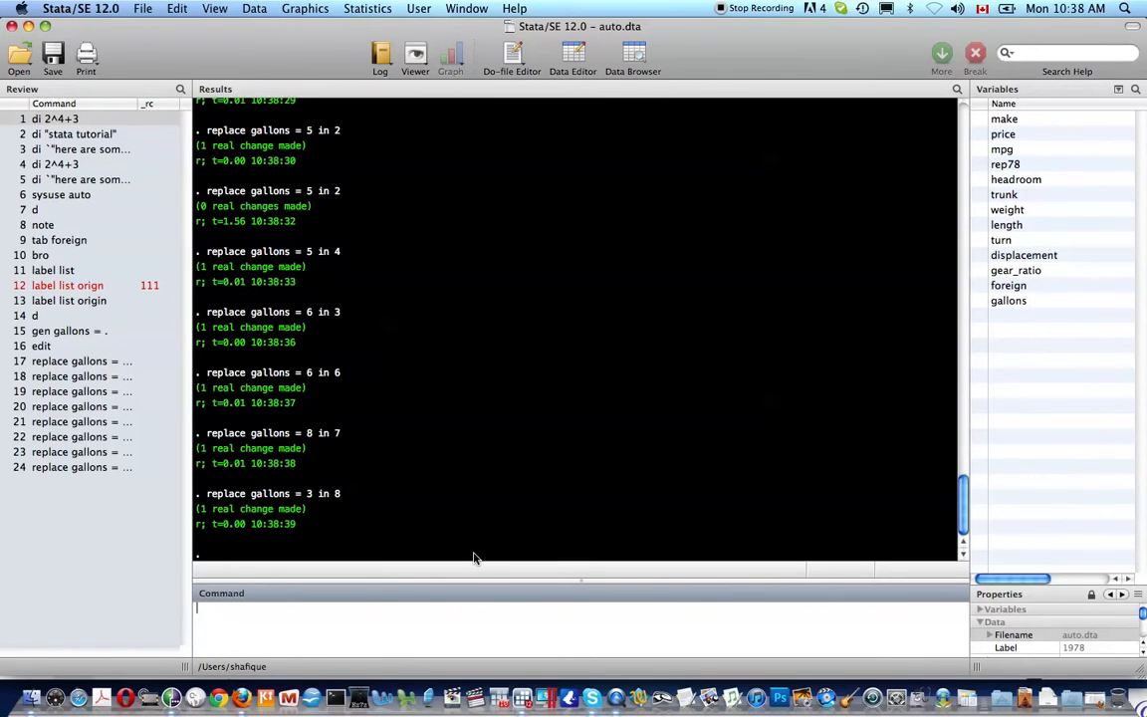
# Step: Review the logged replace commands, and replace gallons with 5 for all observations
pyautogui.scroll(1, 319, 454)
pyautogui.scroll(5, 320, 455)
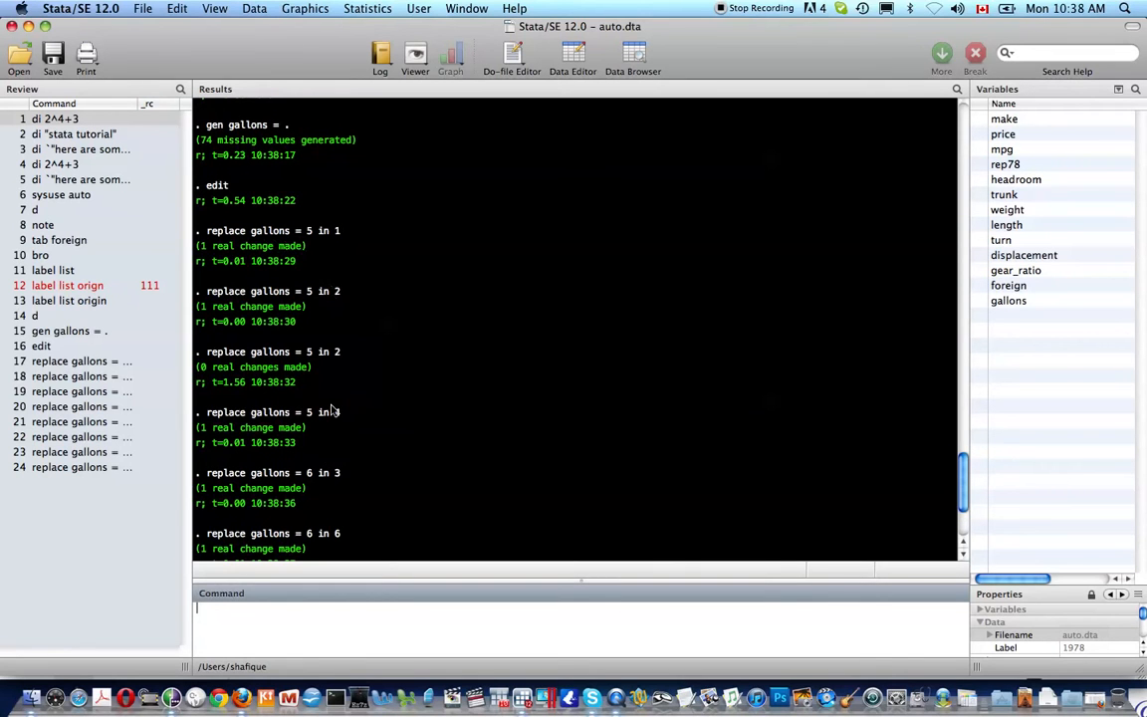
pyautogui.scroll(-4, 334, 433)
pyautogui.write('replace ')
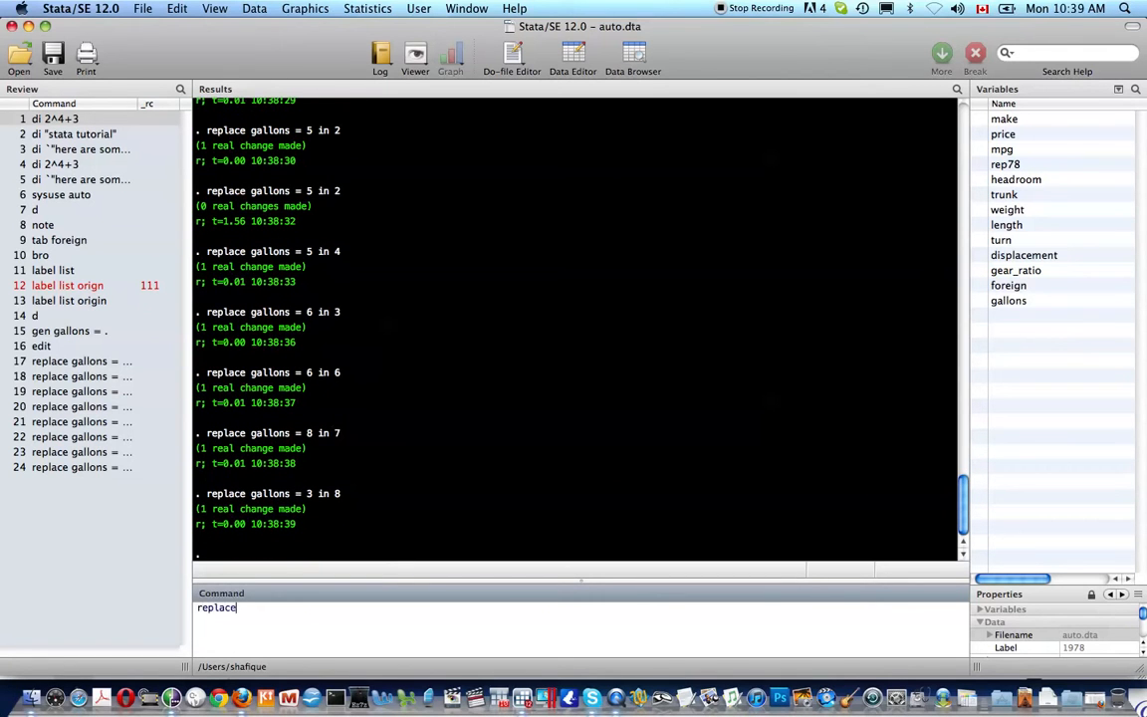
pyautogui.write('gallons = 5')
pyautogui.press('Return')
# Step: Browse the dataset with bro to check the gallons values down to the last observation, and close the data browser
pyautogui.write('bro')
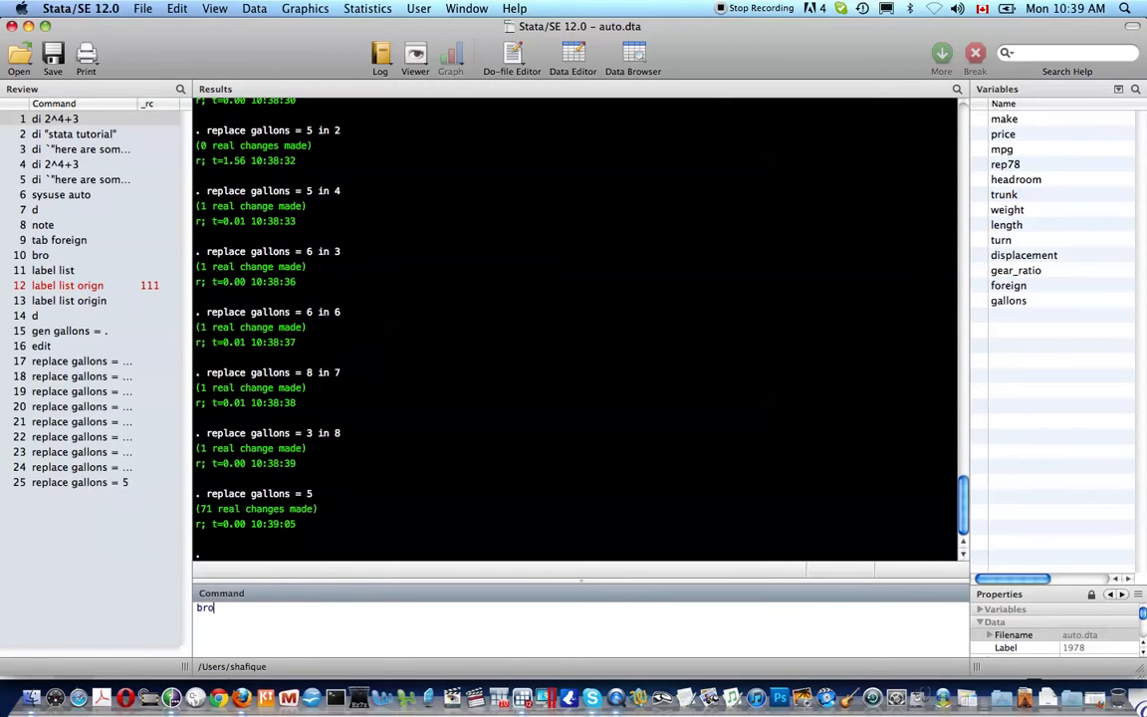
pyautogui.press('Return')
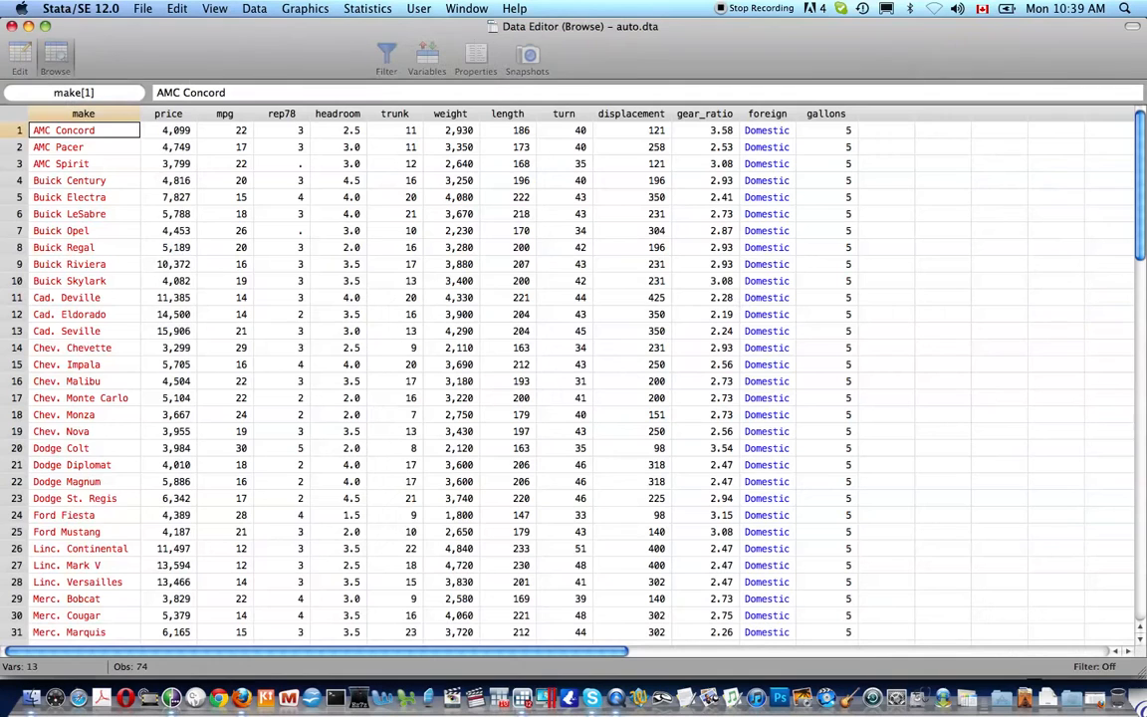
pyautogui.scroll(-1, 810, 209)
pyautogui.scroll(-15, 810, 209)
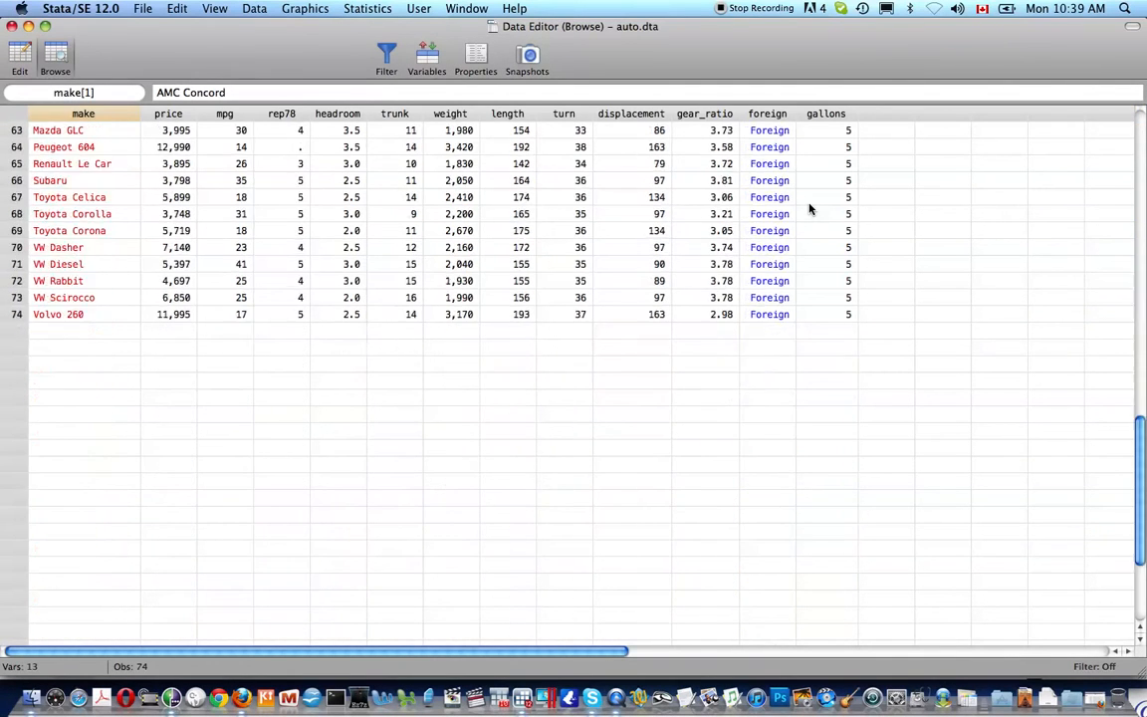
pyautogui.scroll(15, 810, 210)
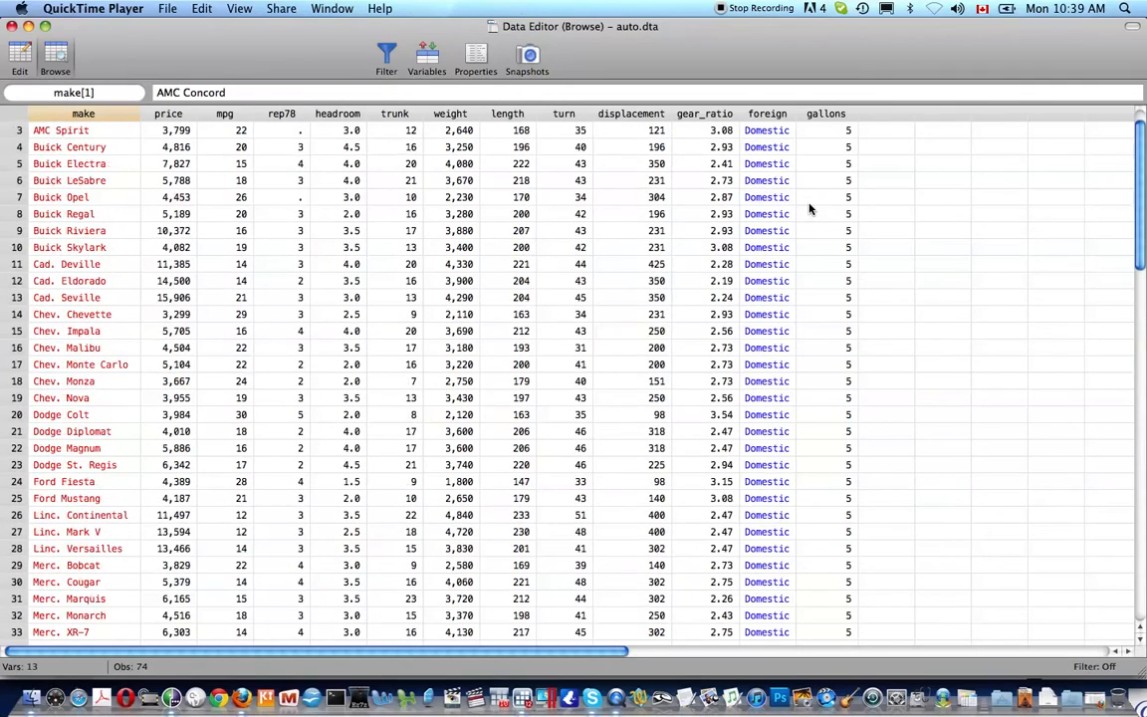
pyautogui.scroll(1, 810, 209)
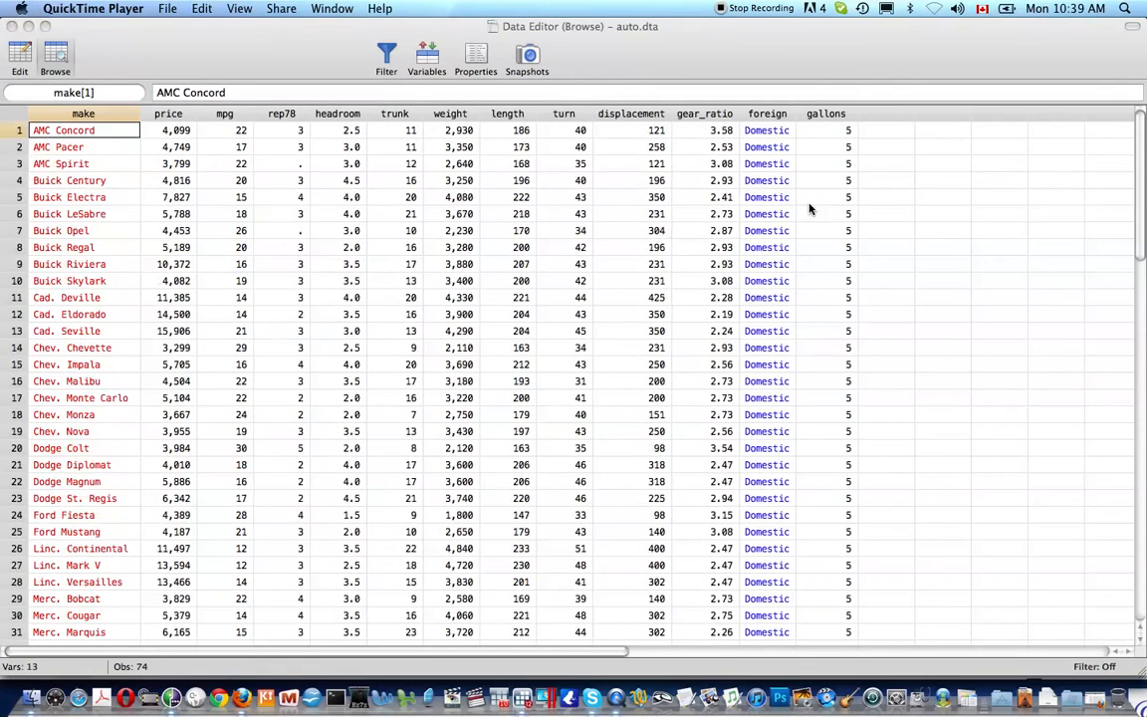
pyautogui.hscroll(2, 810, 209)
pyautogui.hscroll(-2, 810, 209)
pyautogui.click(742, 32)
pyautogui.press('super+w')
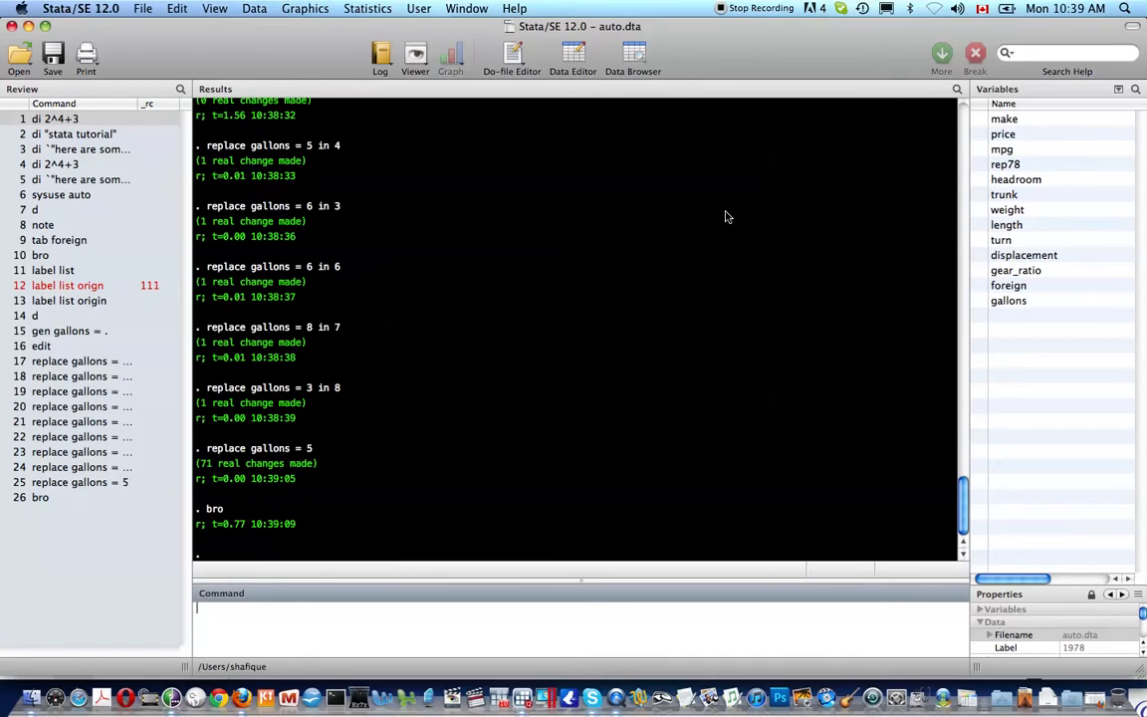
# Step: Label the variable gallons "Gallons of gasoline available for use", enclosing the text in compound quotes
pyautogui.write('label var gallons ""')
pyautogui.press('Left')
pyautogui.write('`')
pyautogui.press('Right')
pyautogui.write('Gall')
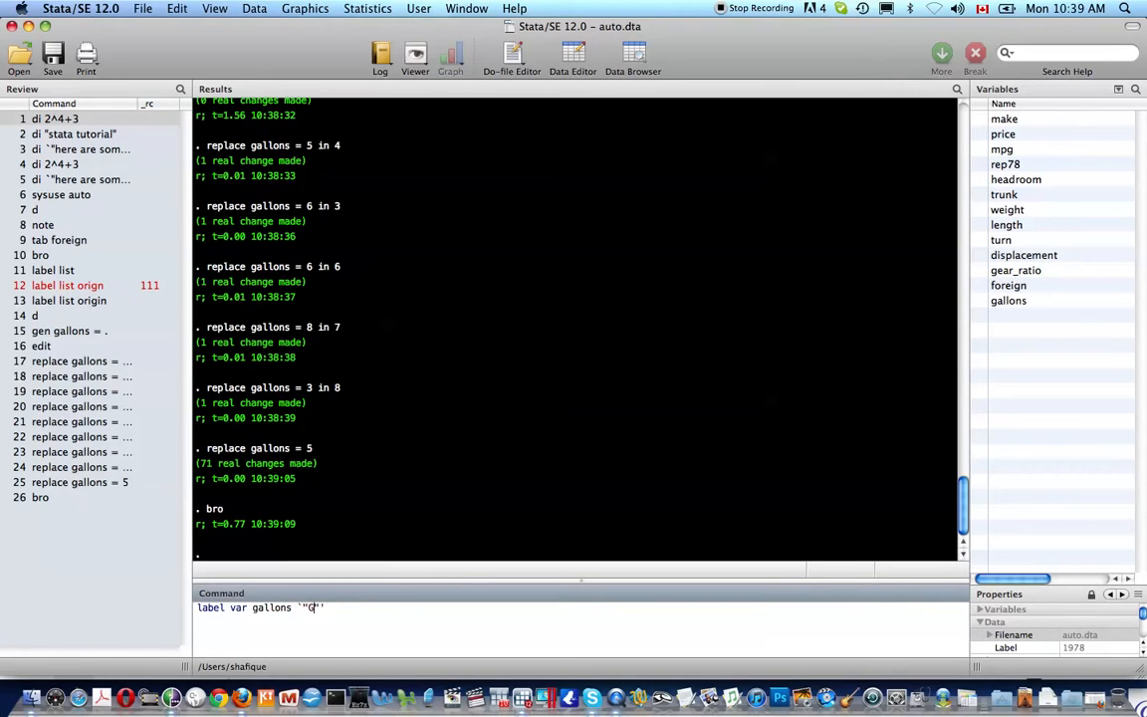
pyautogui.write('ons')
pyautogui.write(' of gasoline available for ')
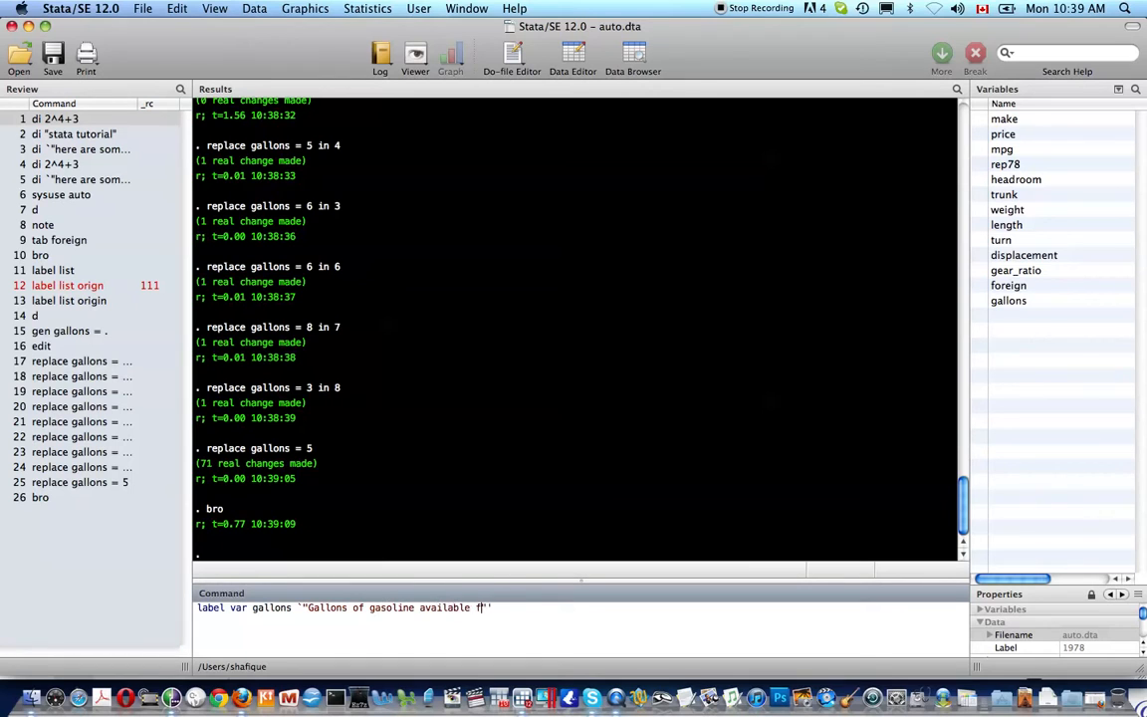
pyautogui.write('consumptio')
pyautogui.press('BackSpace')
pyautogui.press('BackSpace')
pyautogui.press('BackSpace')
pyautogui.press('BackSpace')
pyautogui.press('BackSpace')
pyautogui.press('BackSpace')
pyautogui.press('BackSpace')
pyautogui.press('BackSpace')
pyautogui.press('BackSpace')
pyautogui.press('BackSpace')
pyautogui.write('use')
pyautogui.press('Return')
# Step: Describe the dataset to check the label of gallons
pyautogui.write('d')
pyautogui.press('Return')
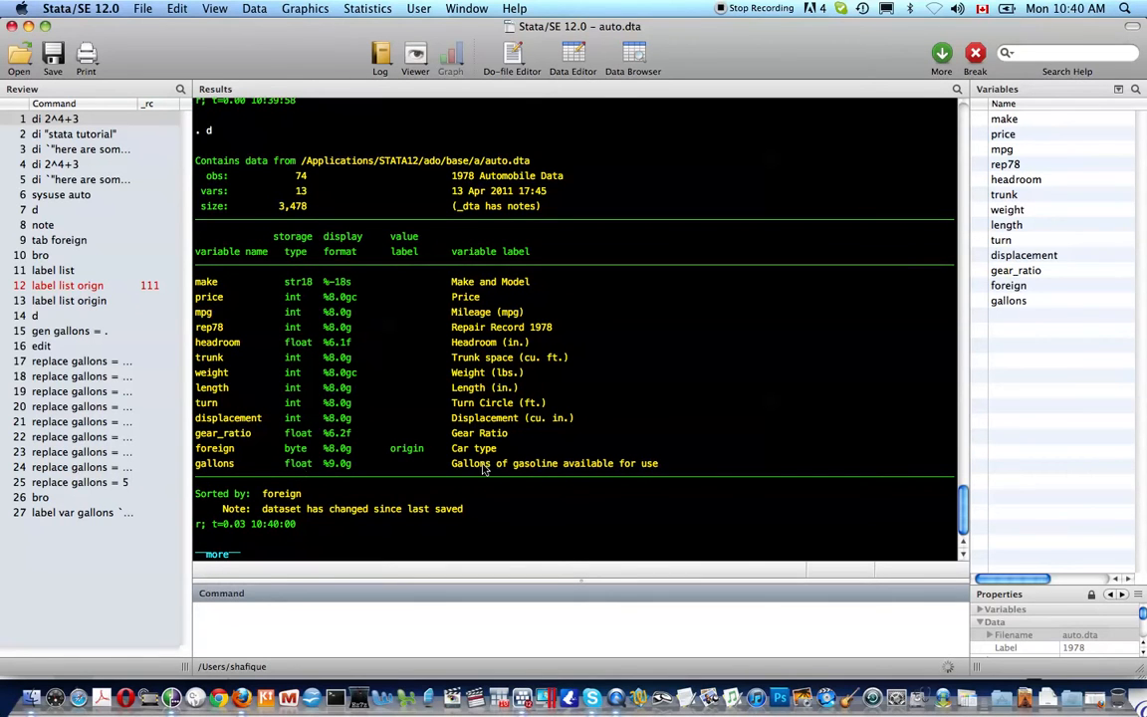
pyautogui.press('space')
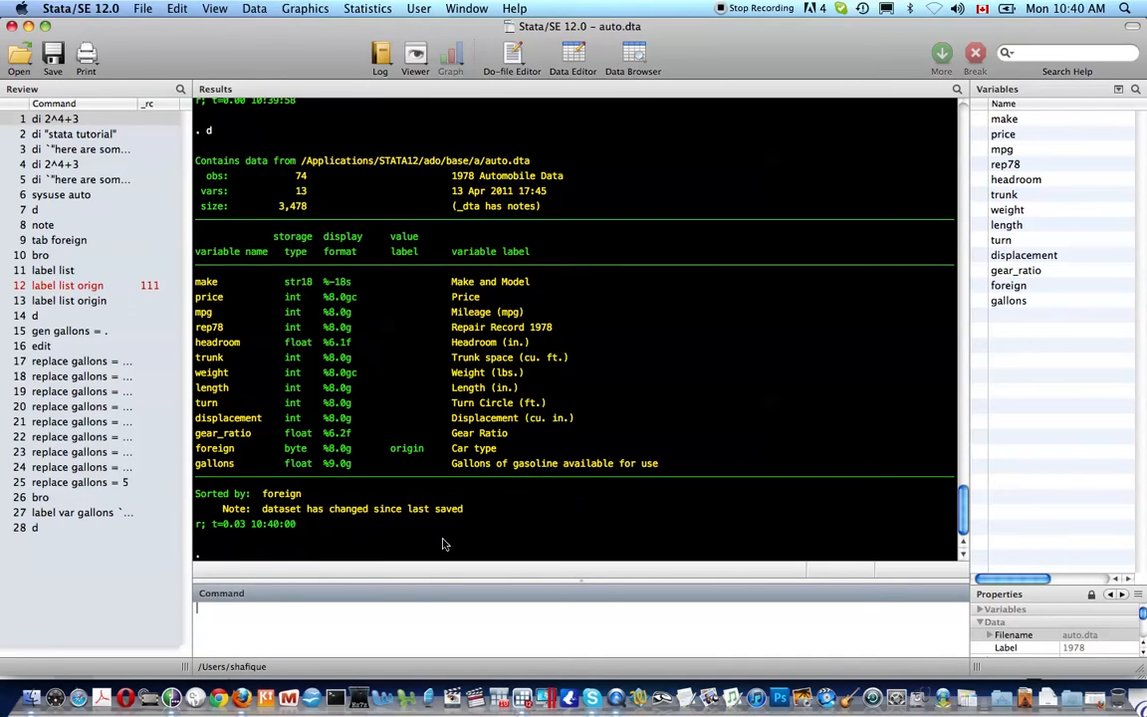
# Step: Generate a new variable distance as mpg * gallo, abbreviating the variable name gallons
pyautogui.write('gen distance = mpg')
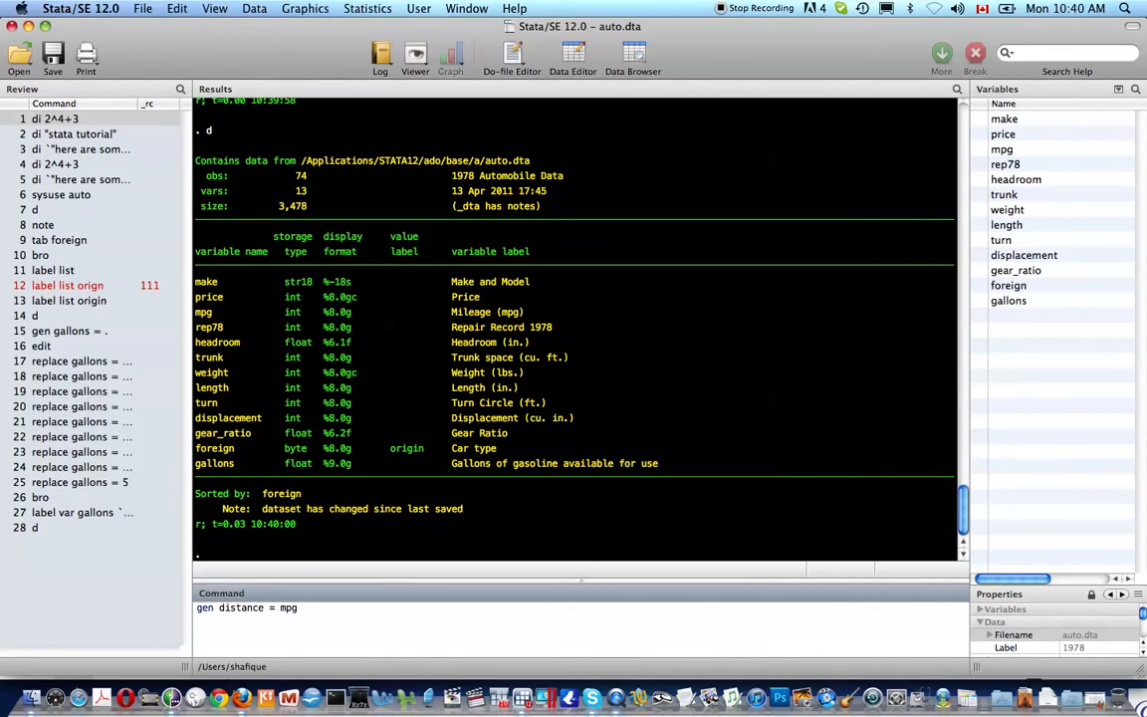
pyautogui.write('&gallon')
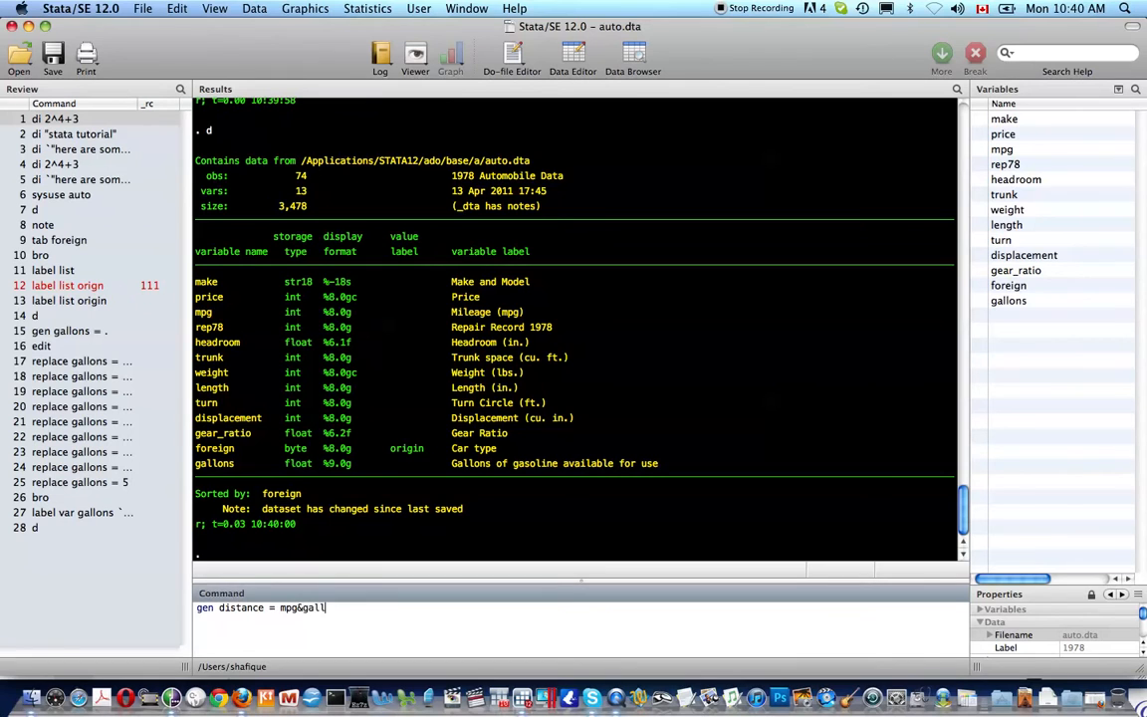
pyautogui.press('BackSpace')
pyautogui.press('BackSpace')
pyautogui.press('BackSpace')
pyautogui.press('BackSpace')
pyautogui.press('BackSpace')
pyautogui.press('BackSpace')
pyautogui.press('BackSpace')
pyautogui.write('* gallo')
pyautogui.press('Return')
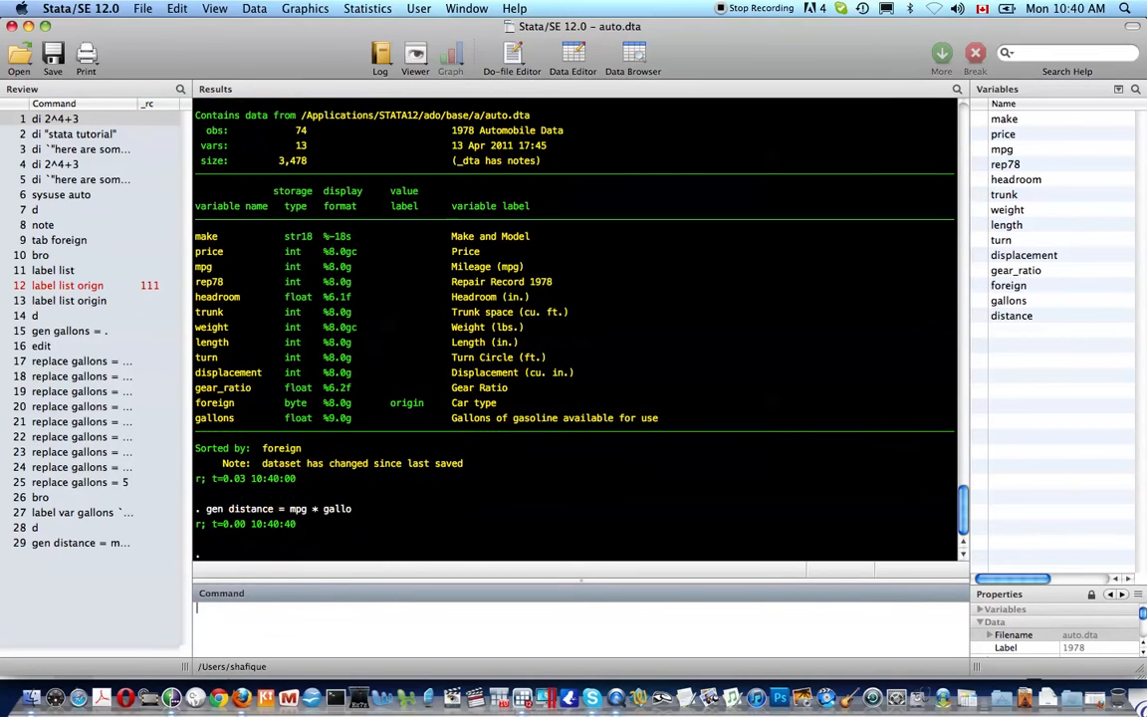
# Step: Label the variable dist with the compound-quoted text: avg distance you can travel on "gallons"
pyautogui.write('label var ')
pyautogui.write('dis')
pyautogui.write('t `"')
pyautogui.write('distance gr')
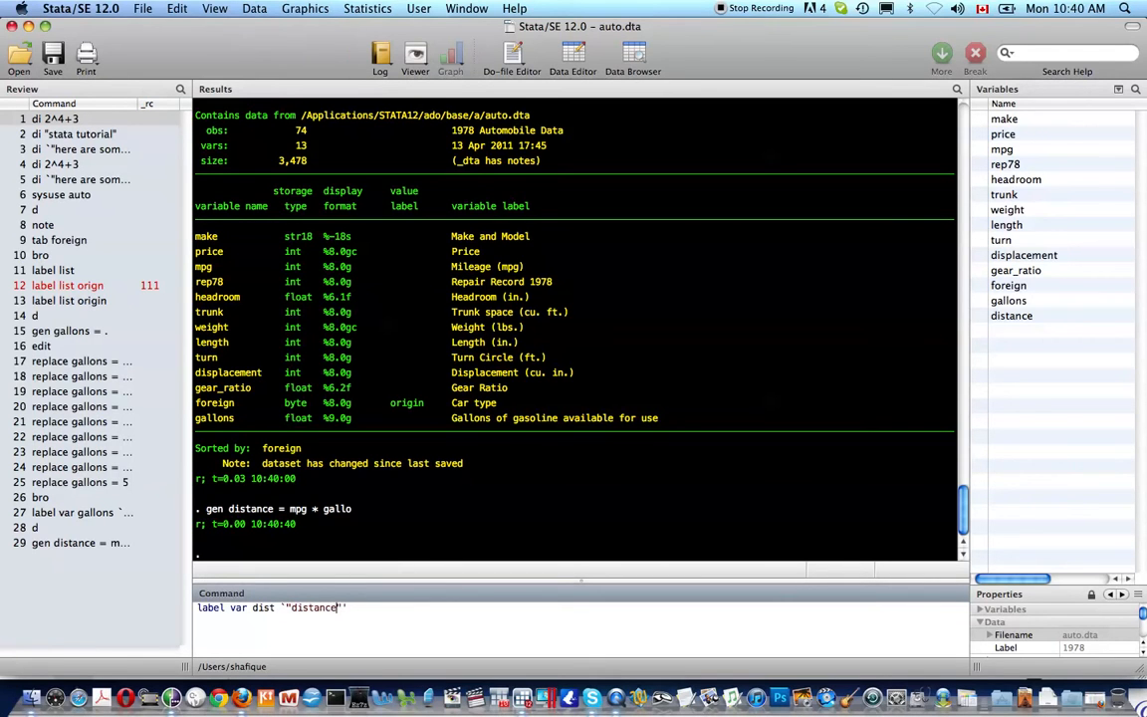
pyautogui.press('BackSpace')
pyautogui.press('BackSpace')
pyautogui.write('yo')
pyautogui.press('BackSpace')
pyautogui.press('BackSpace')
pyautogui.press('BackSpace')
pyautogui.press('BackSpace')
pyautogui.press('BackSpace')
pyautogui.press('BackSpace')
pyautogui.press('BackSpace')
pyautogui.press('BackSpace')
pyautogui.press('BackSpace')
pyautogui.press('BackSpace')
pyautogui.press('BackSpace')
pyautogui.write('ave')
pyautogui.write(' distance you')
pyautogui.write(' can travel on')
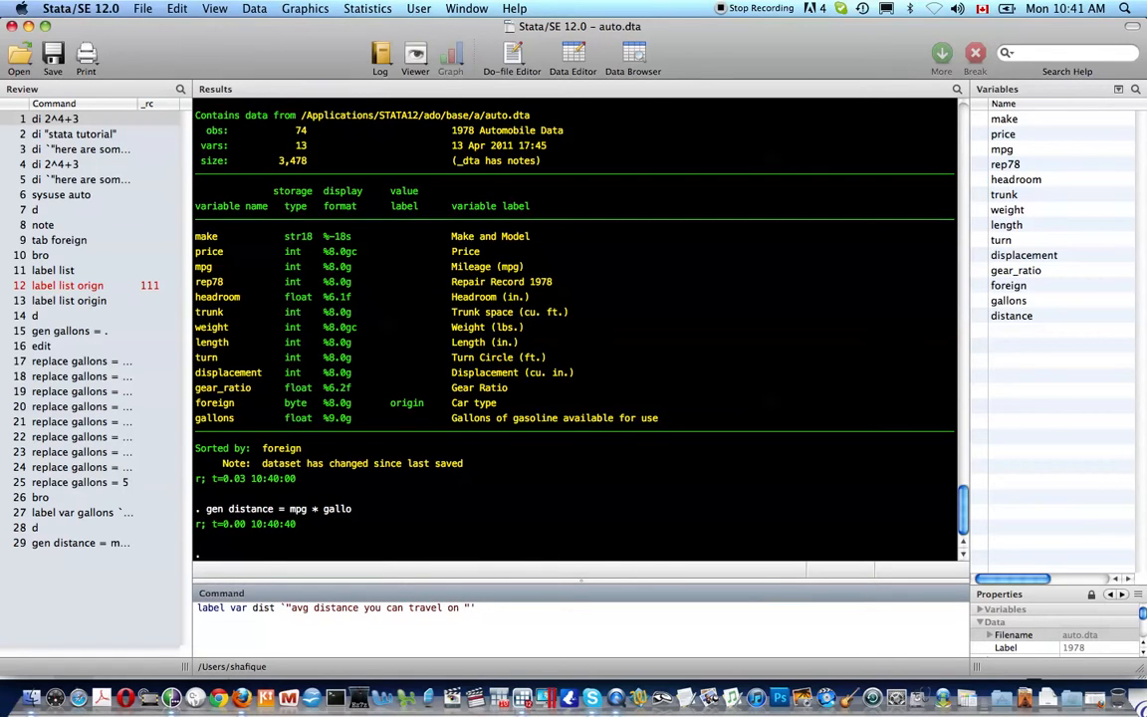
pyautogui.write('""gallons')
pyautogui.press('Return')
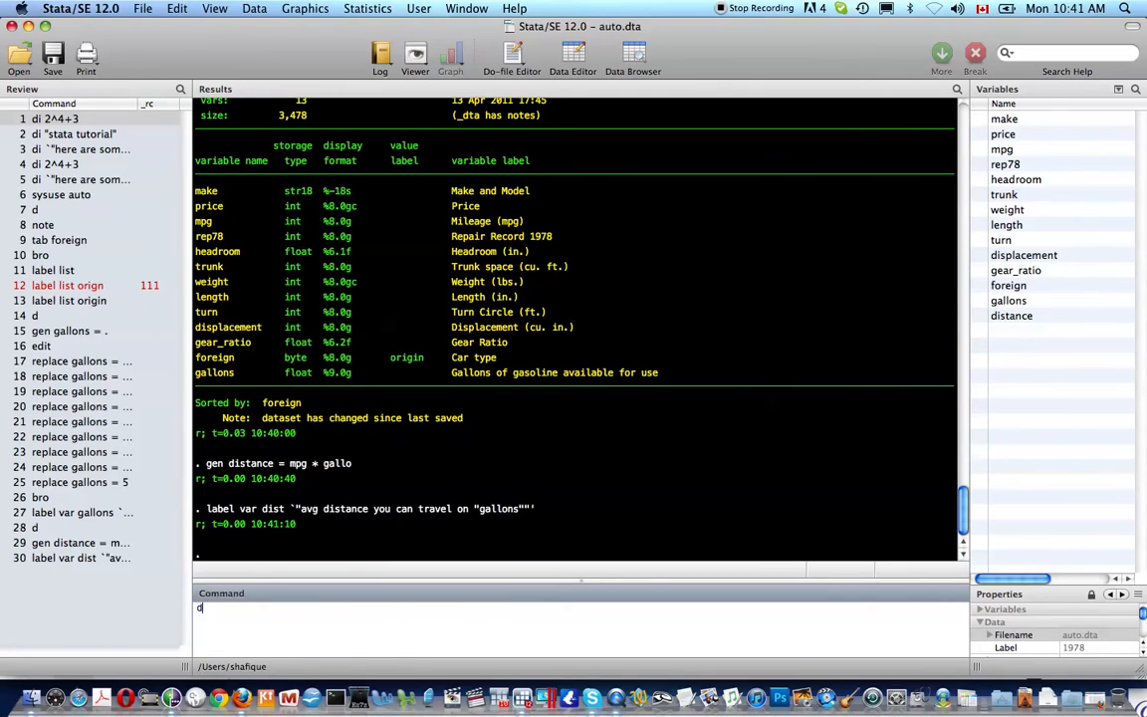
# Step: Describe the dataset again, browse the distance values with bro, and close the data browser
pyautogui.write('d')
pyautogui.press('Return')
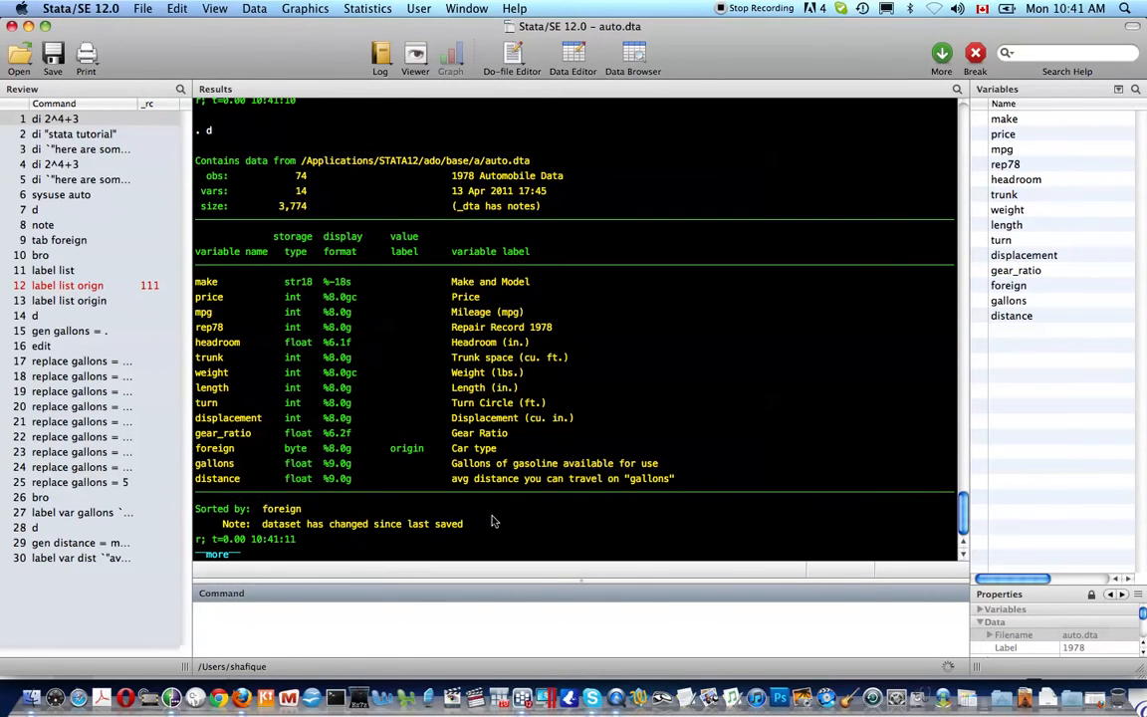
pyautogui.press('space')
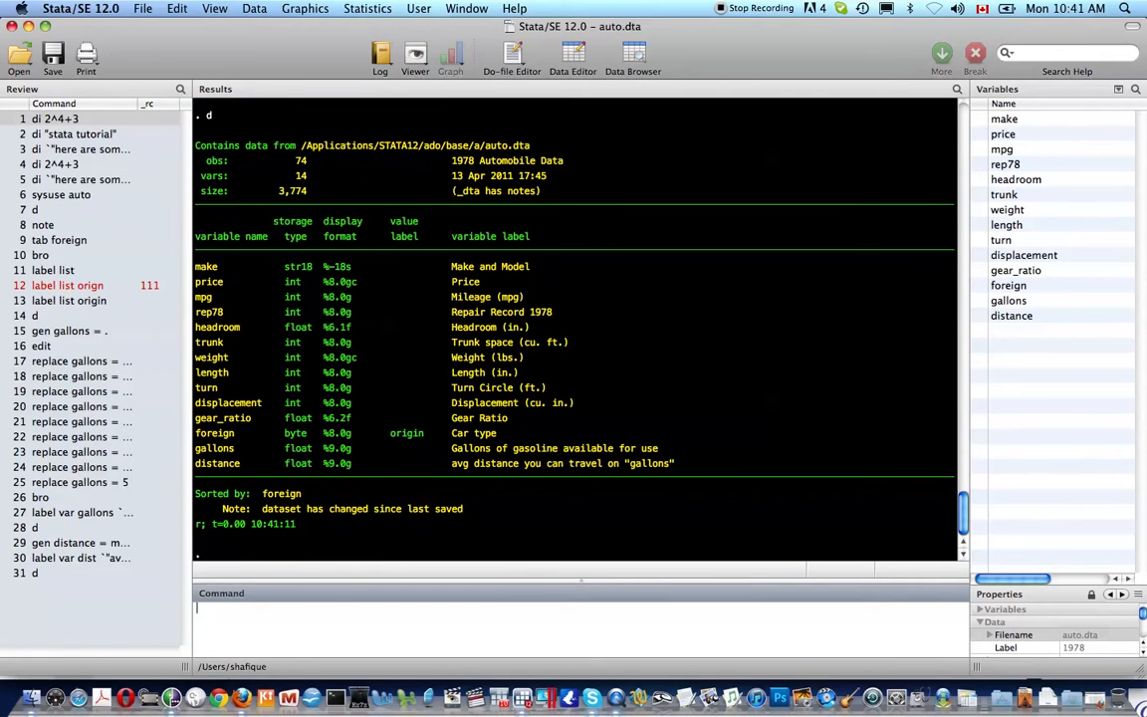
pyautogui.write('bro')
pyautogui.press('Return')
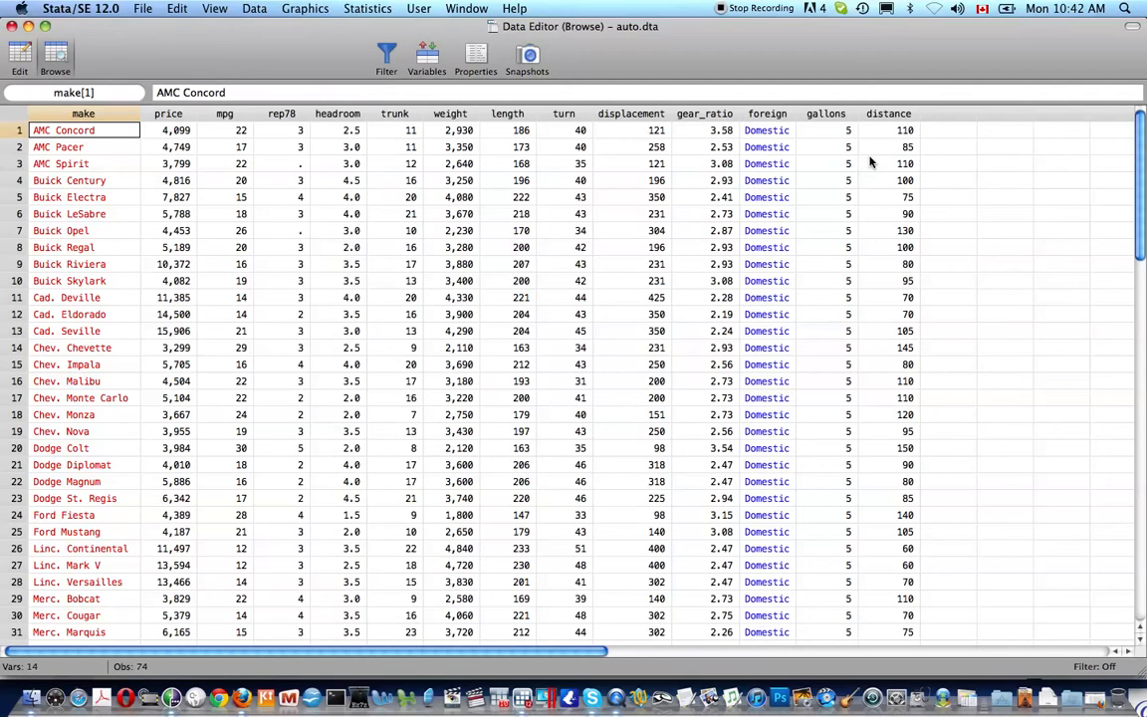
pyautogui.press('super+w')
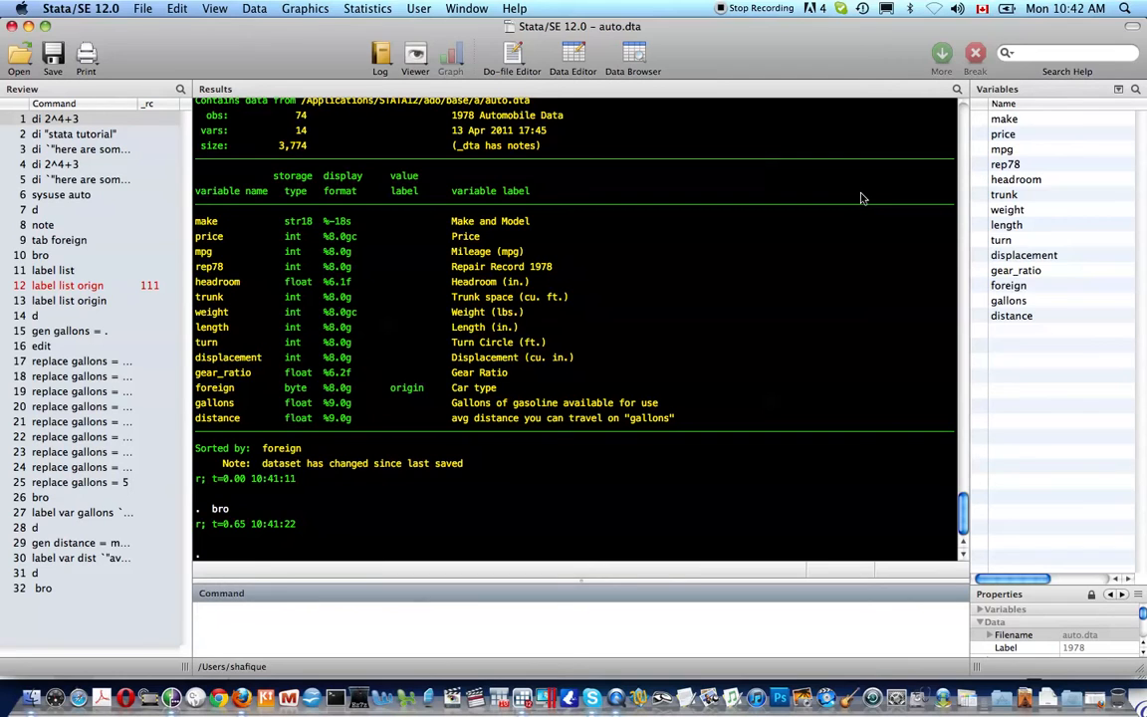
# Step: Summarize distance with sum, and count the observations in the dataset
pyautogui.write('sum distance')
pyautogui.press('Return')
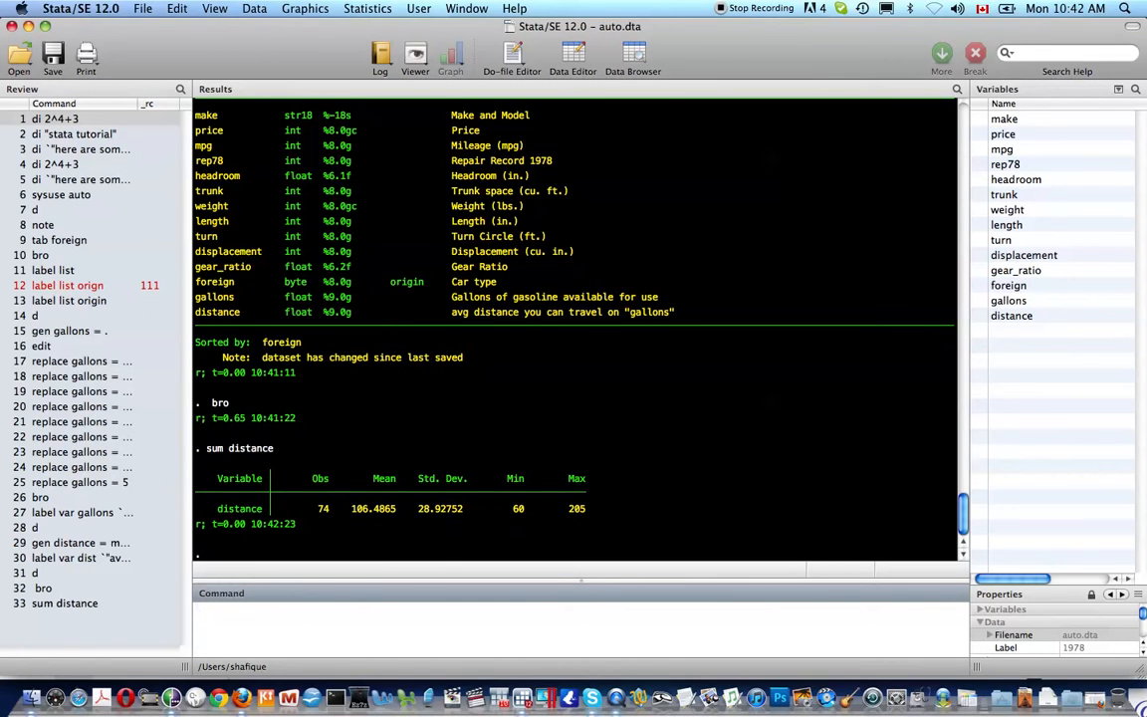
pyautogui.write('count')
pyautogui.press('Return')
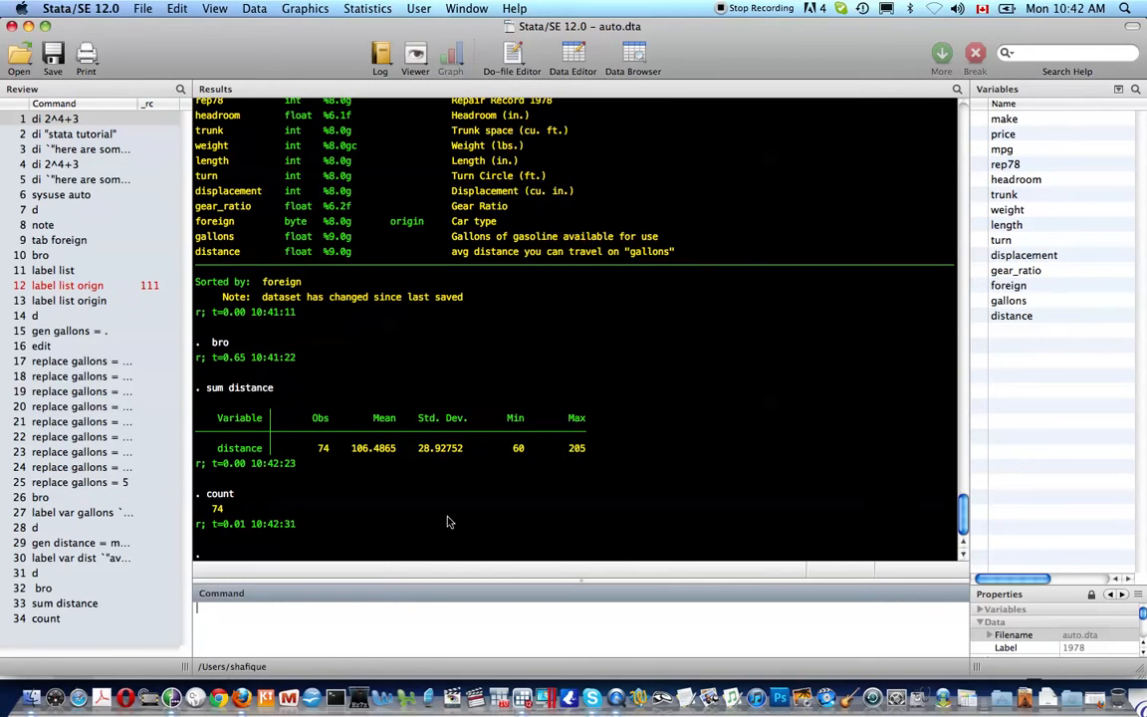
# Step: Summarize distance again with the detail option (, d)
pyautogui.write('count')
pyautogui.write('sum distance')
pyautogui.write(', d')
pyautogui.press('Return')
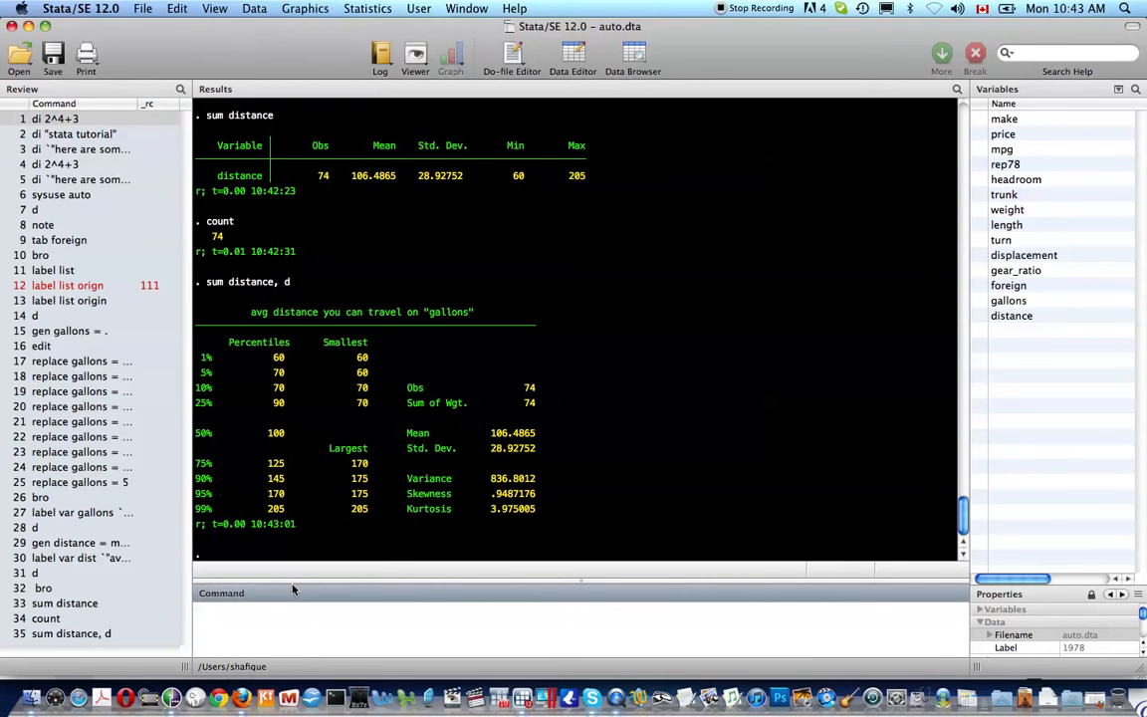
# Step: Summarize gall with the detail option (,d), and summarize mpg without options
pyautogui.write('sum gall,d')
pyautogui.press('Return')
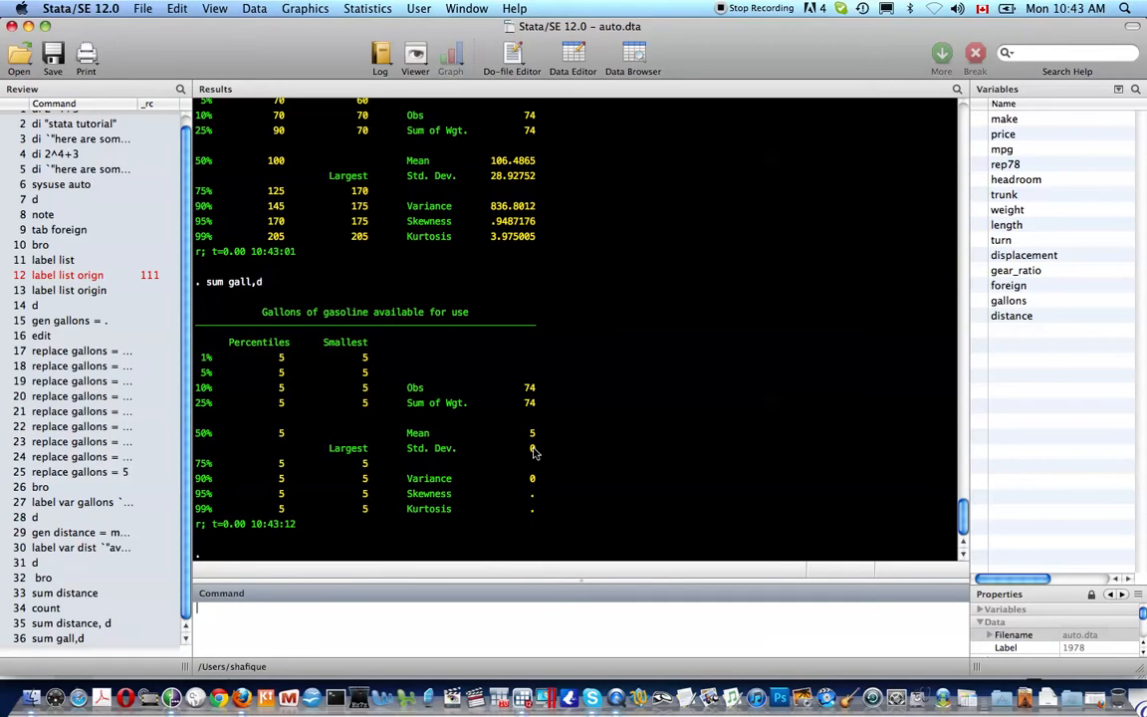
pyautogui.write('sum mpg')
pyautogui.press('Return')
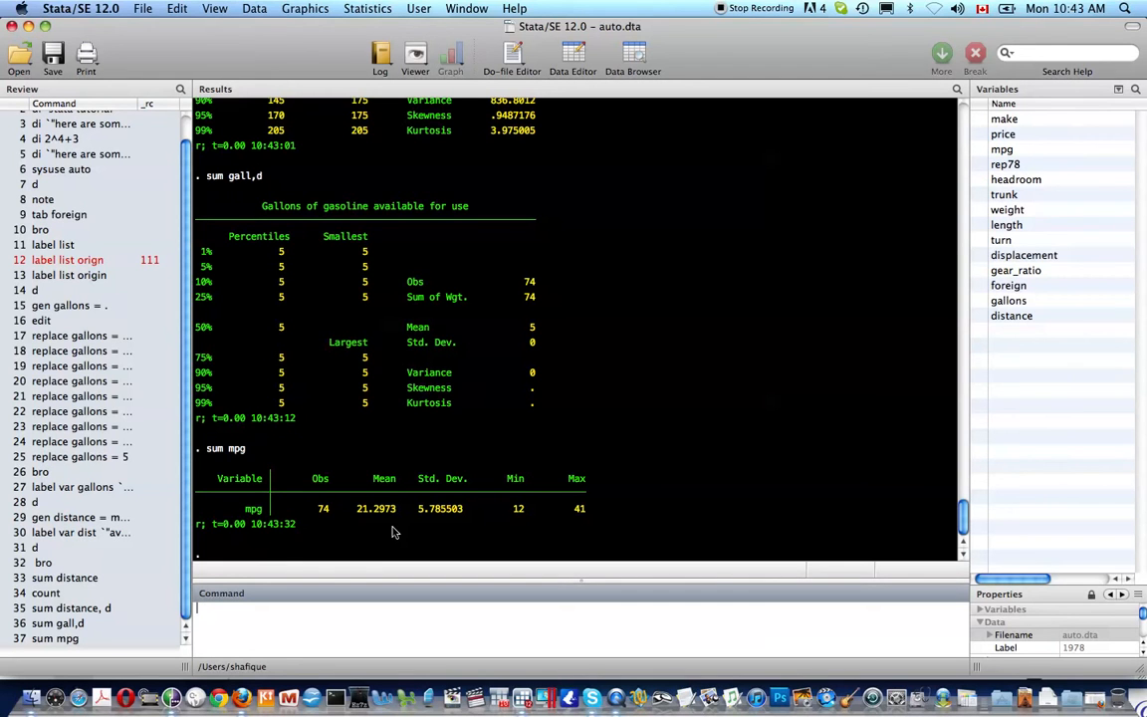
# Step: Try to summarize mpg with the condition if foreign = 0
pyautogui.press('pageup')
pyautogui.write('if foreign = 0')
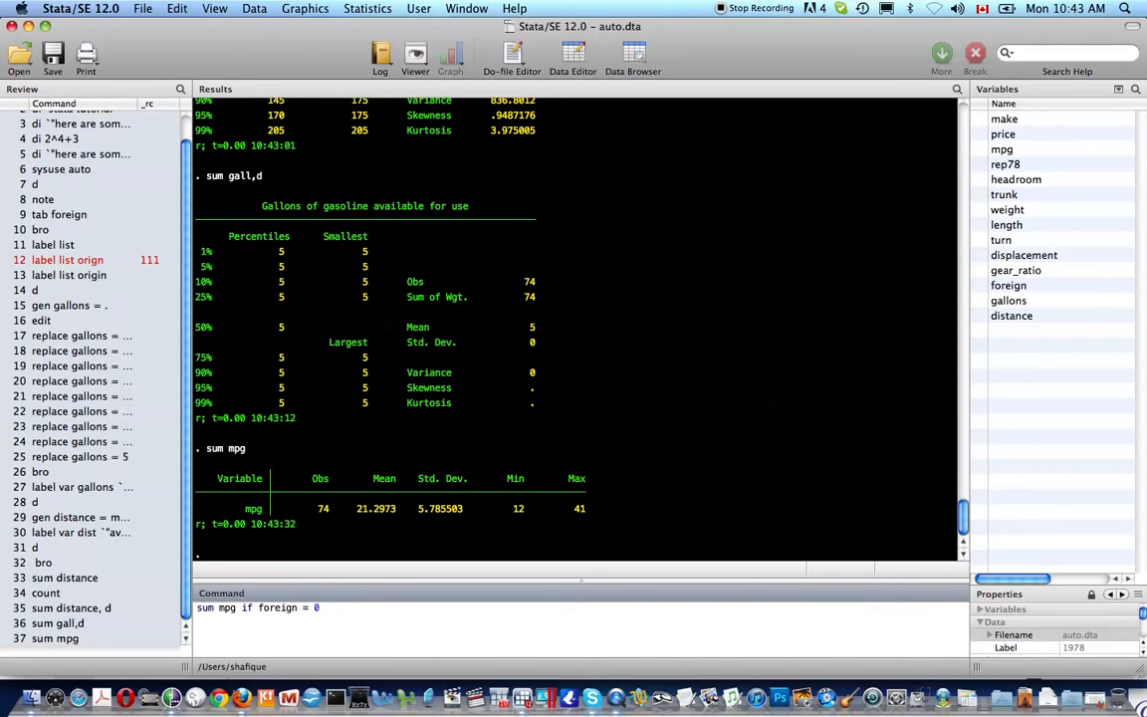
pyautogui.press('Return')
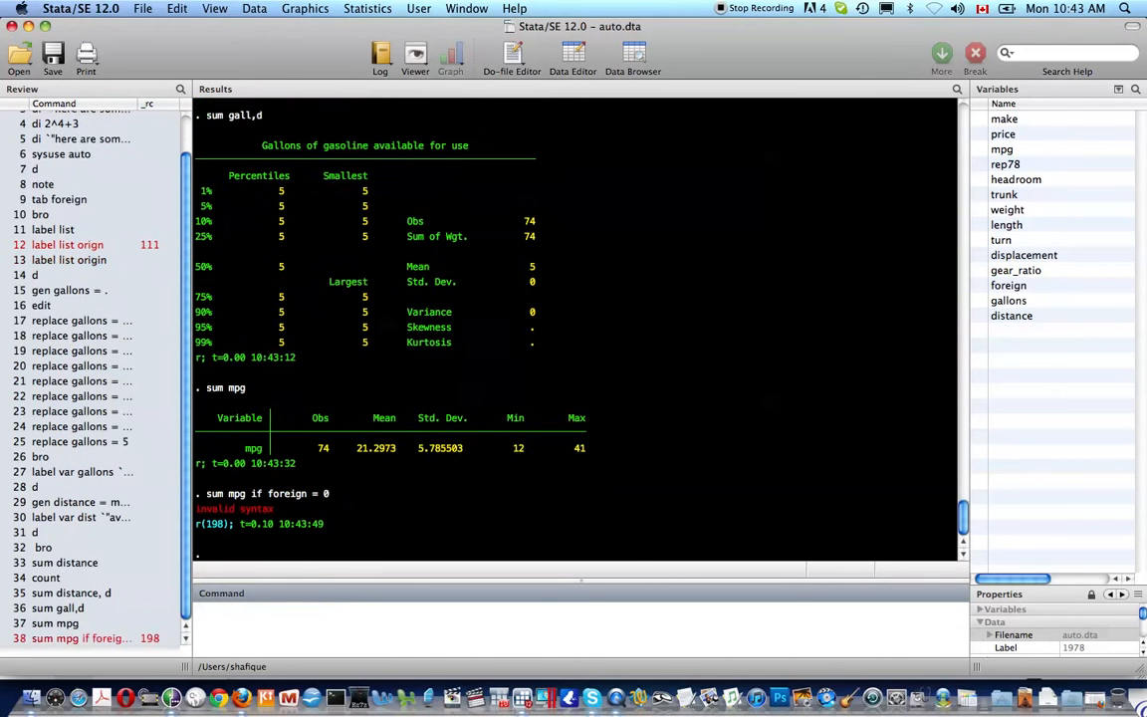
# Step: Correct the recalled condition to foreign == 0, and summarize mpg for those cars
pyautogui.press('pageup')
pyautogui.press('Left')
pyautogui.press('Left')
pyautogui.write('=')
pyautogui.press('Return')
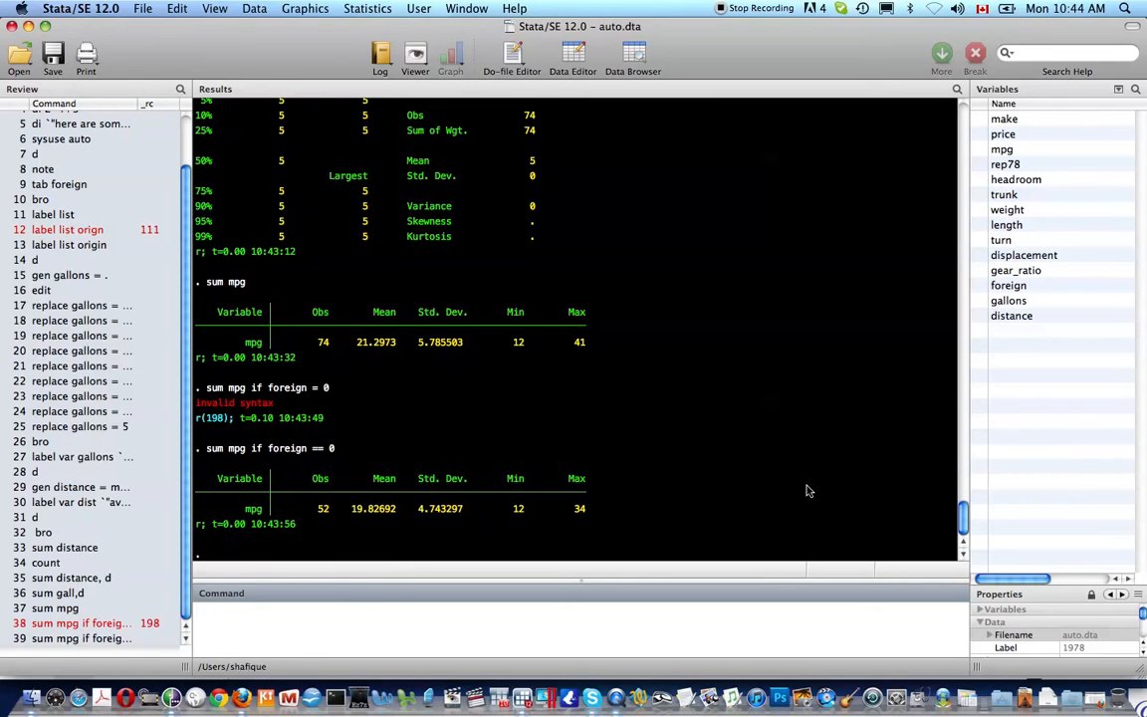
# Step: Rerun the mpg summary with the condition changed to foreign == 1
pyautogui.press('Up')
pyautogui.press('BackSpace')
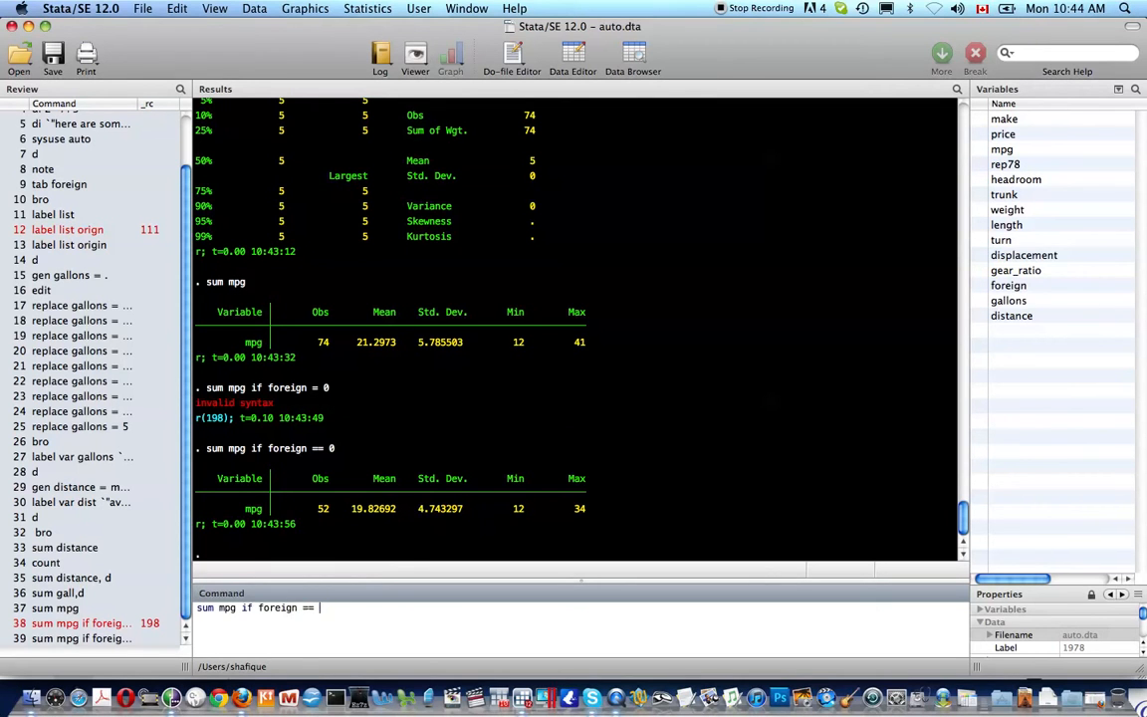
pyautogui.write('1')
pyautogui.press('Return')
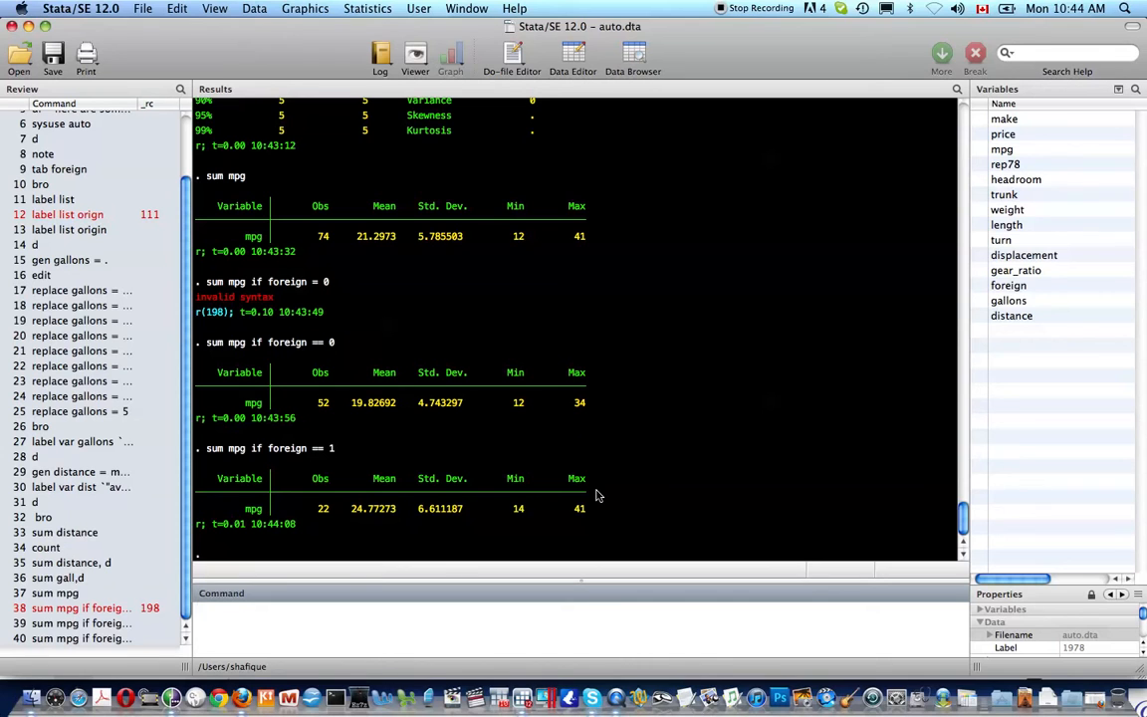
# Step: Summarize mpg separately for each category of foreign with the bys prefix, and compare the output with the earlier conditional summaries
pyautogui.write('bys')
pyautogui.write('foreign :')
pyautogui.write('sum mpg')
pyautogui.press('Return')
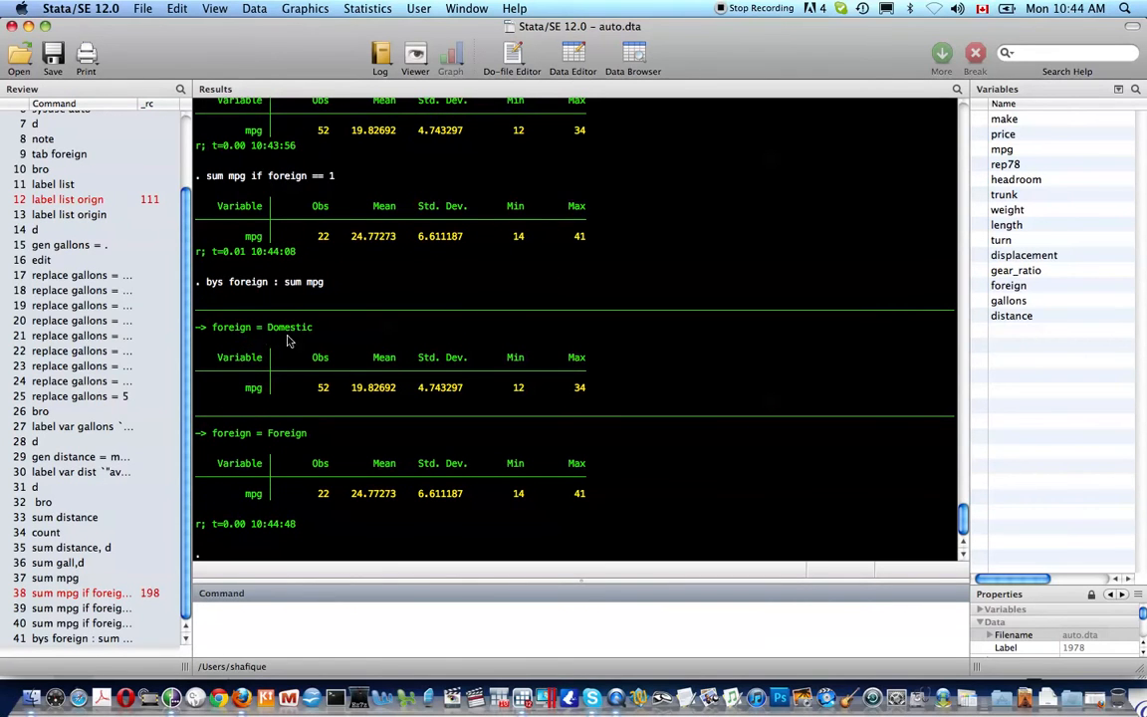
pyautogui.scroll(3, 373, 391)
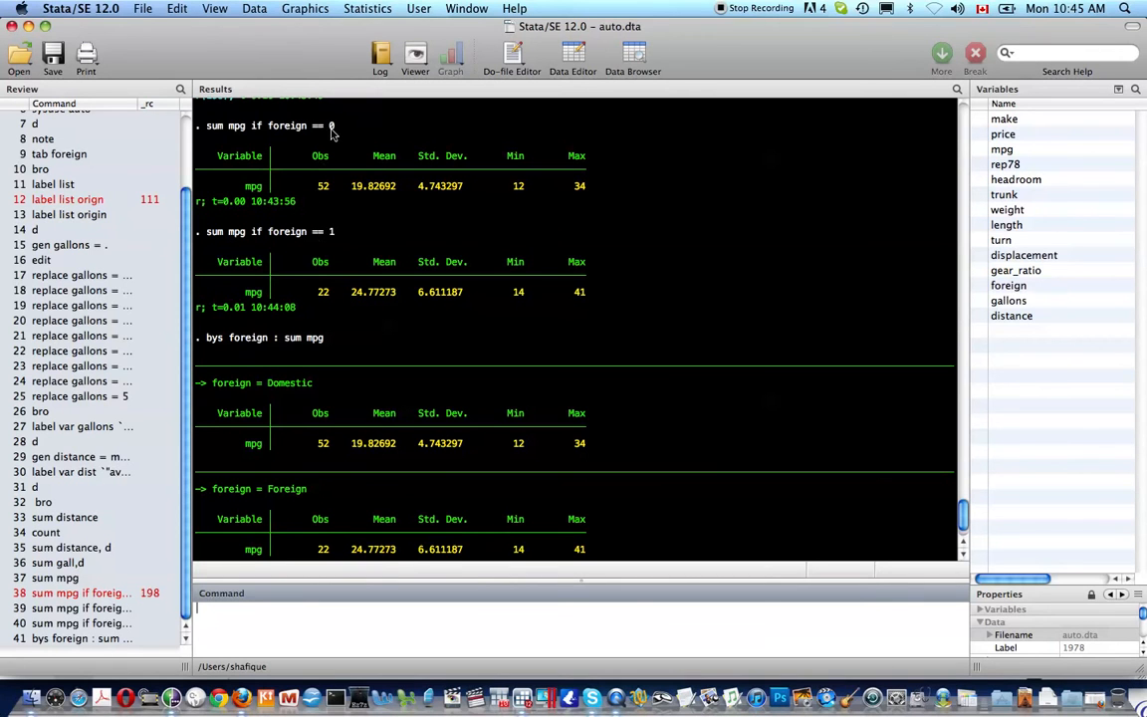
pyautogui.scroll(-3, 338, 339)
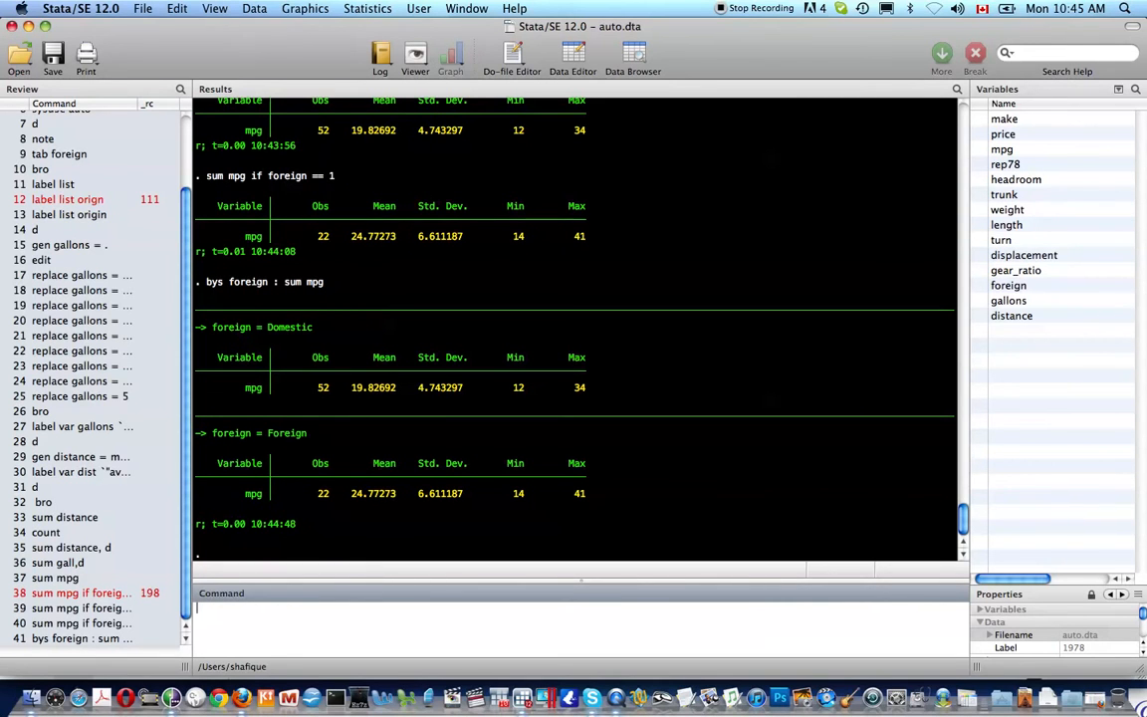
# Step: Rerun the mpg summary by foreign with the detail option, and summarize mpg for the whole dataset
pyautogui.press('pageup')
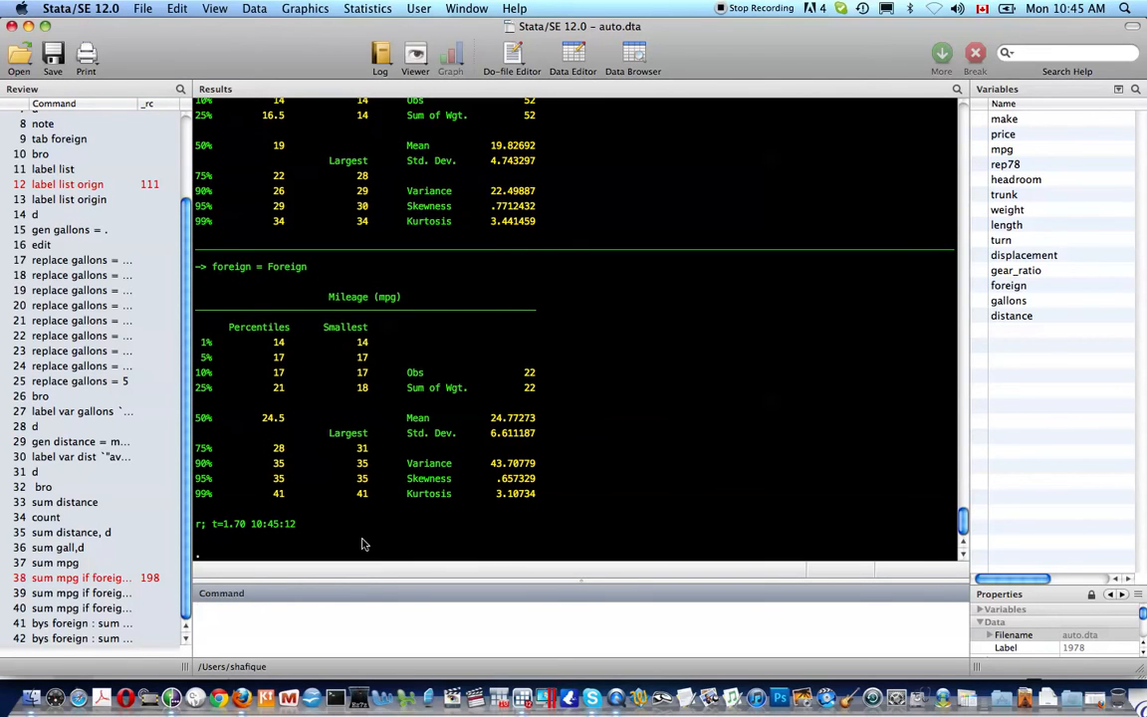
pyautogui.write('sum')
pyautogui.write('mpg')
pyautogui.press('Return')
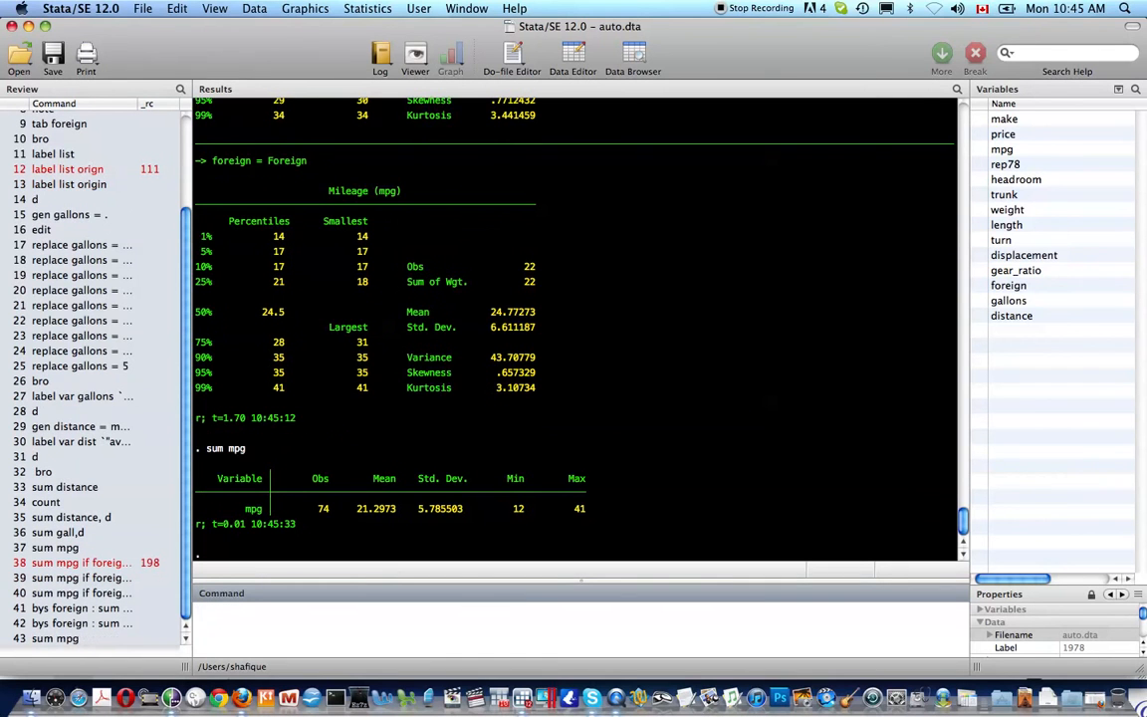
# Step: List the stored results of the summary with return list, ereturn list and sreturn list
pyautogui.write('return list')
pyautogui.press('Return')
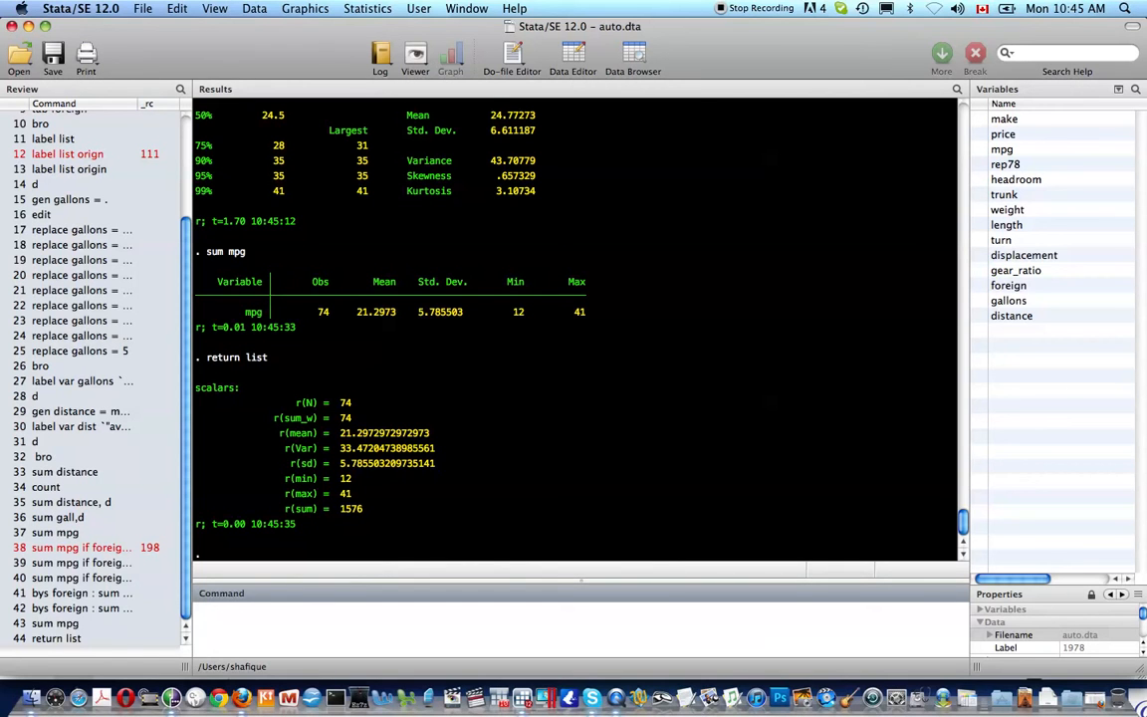
pyautogui.write('ereturn list')
pyautogui.press('Return')
pyautogui.write('sreturn list')
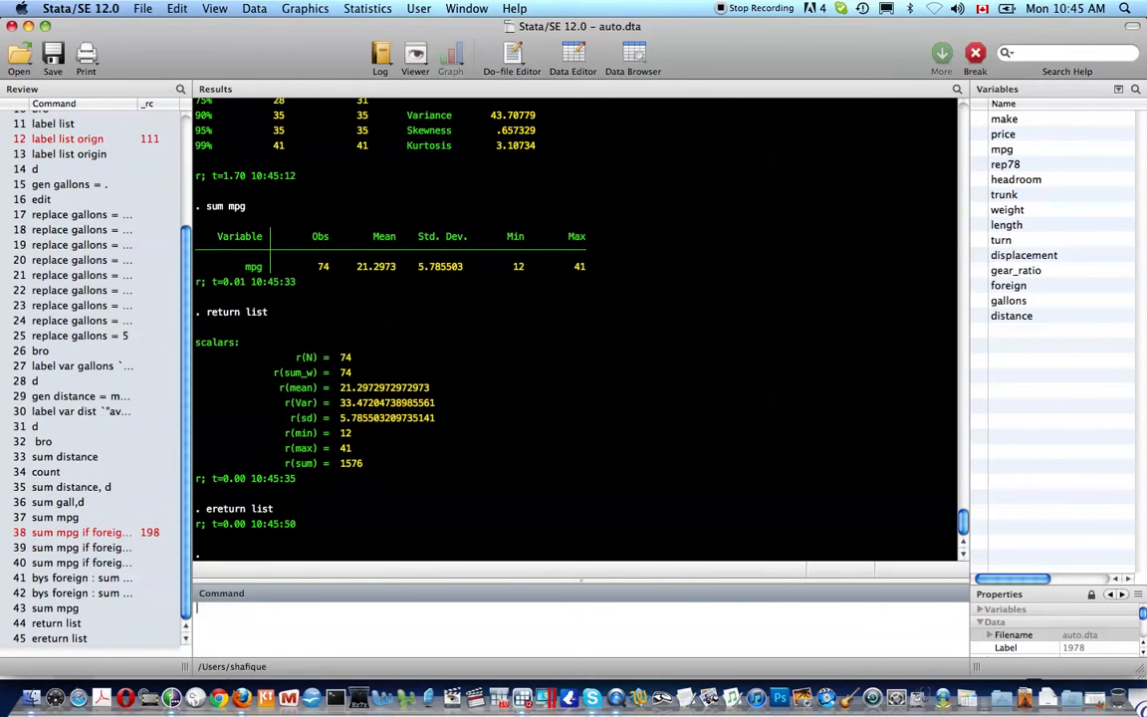
pyautogui.press('Return')
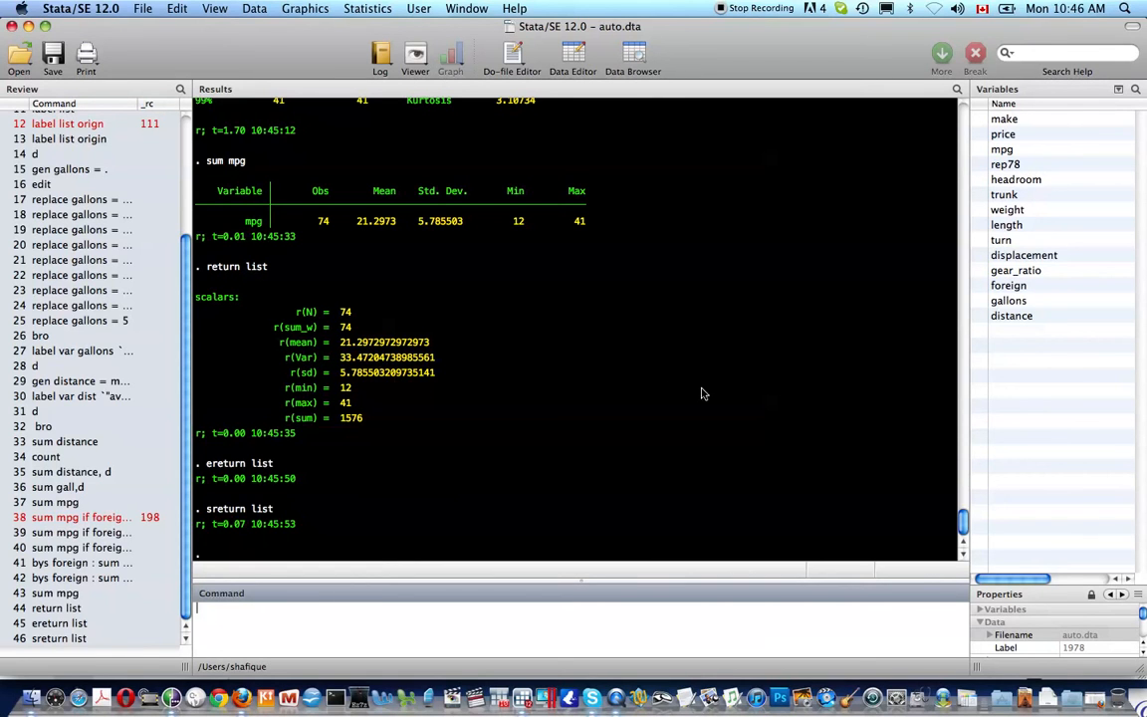
# Step: Display the stored r(mean), and compare it with the mean in the mpg summary table
pyautogui.write('di r(mean)')
pyautogui.press('Return')
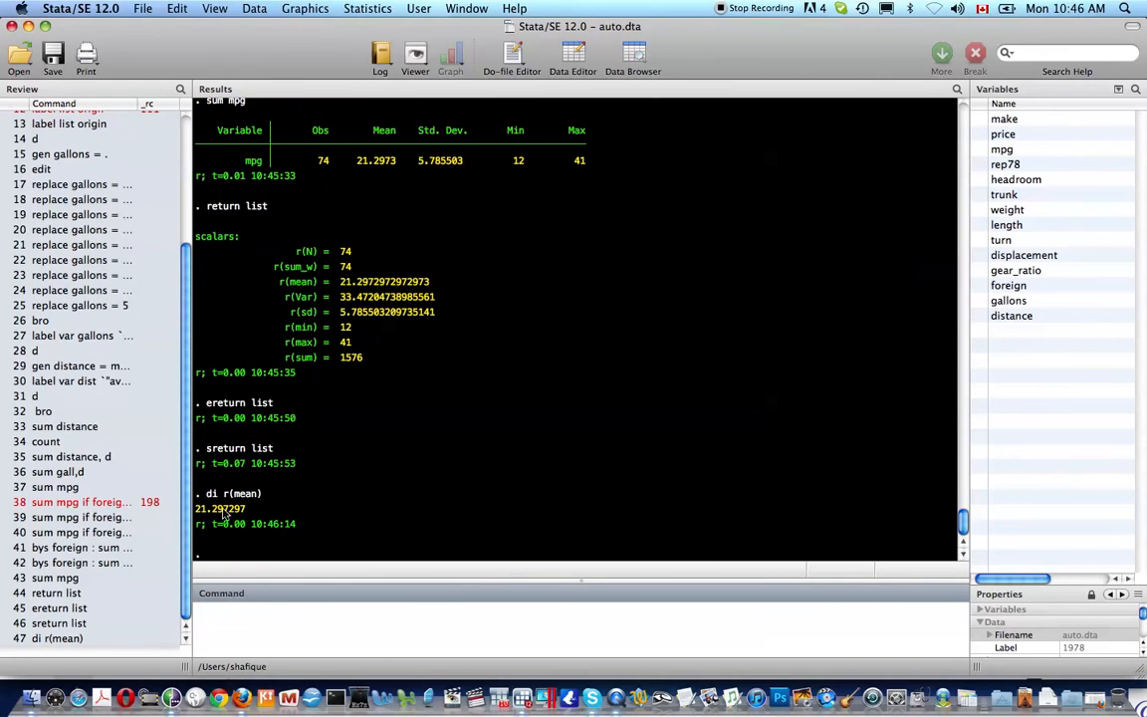
pyautogui.scroll(3, 339, 207)
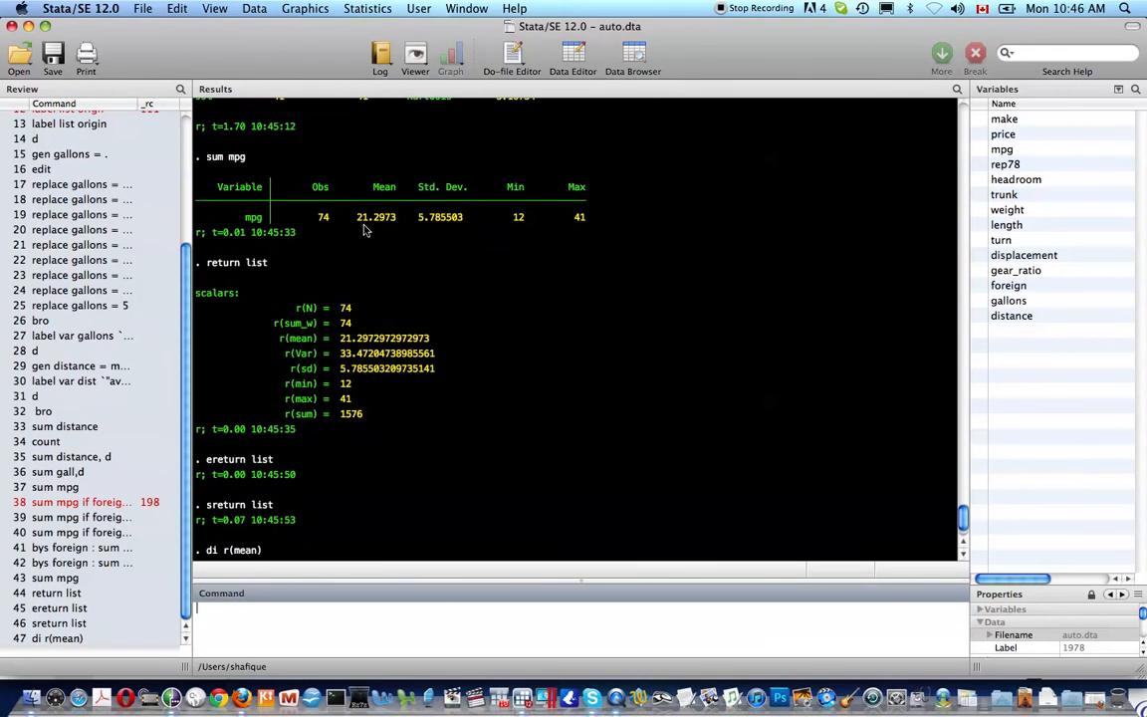
pyautogui.scroll(-1, 356, 227)
pyautogui.moveTo(352, 198); pyautogui.dragTo(404, 199)
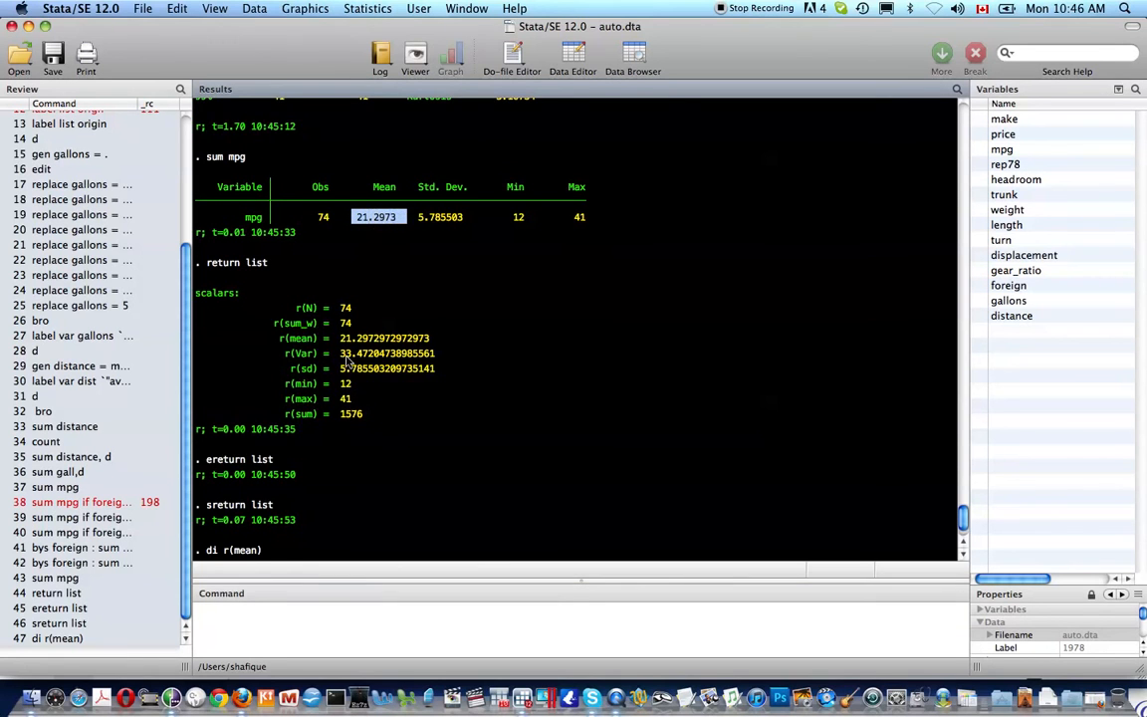
pyautogui.scroll(-2, 342, 381)
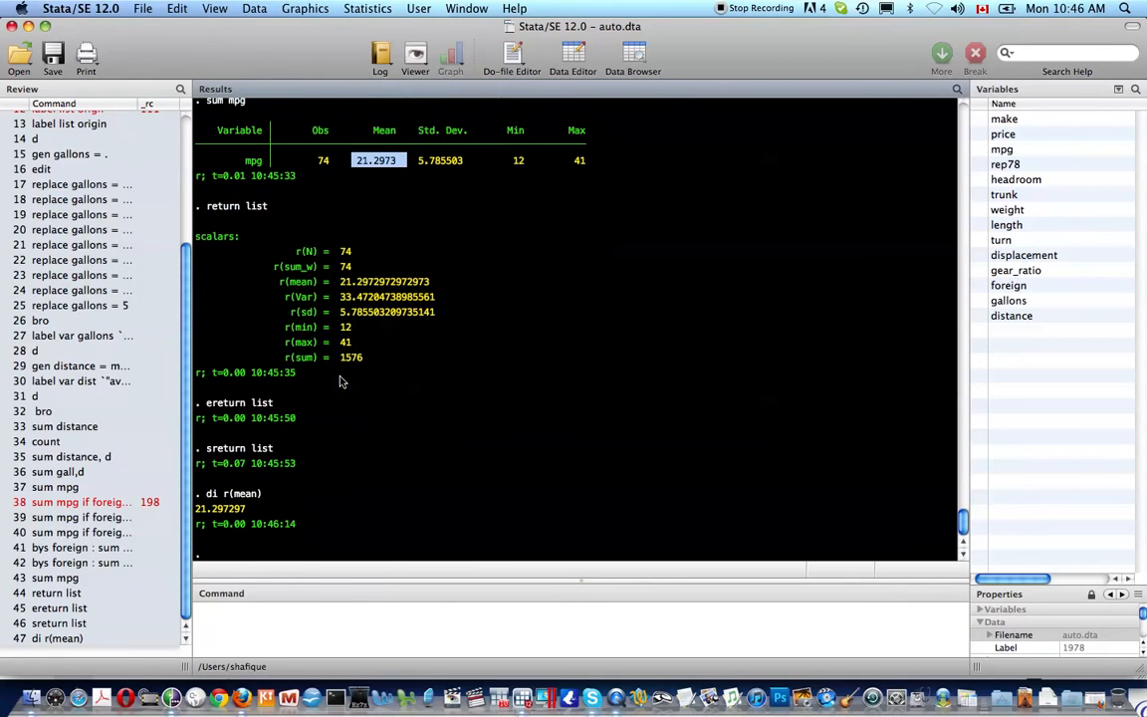
# Step: Describe the dataset and list the results stored by that command with return list
pyautogui.click(276, 627)
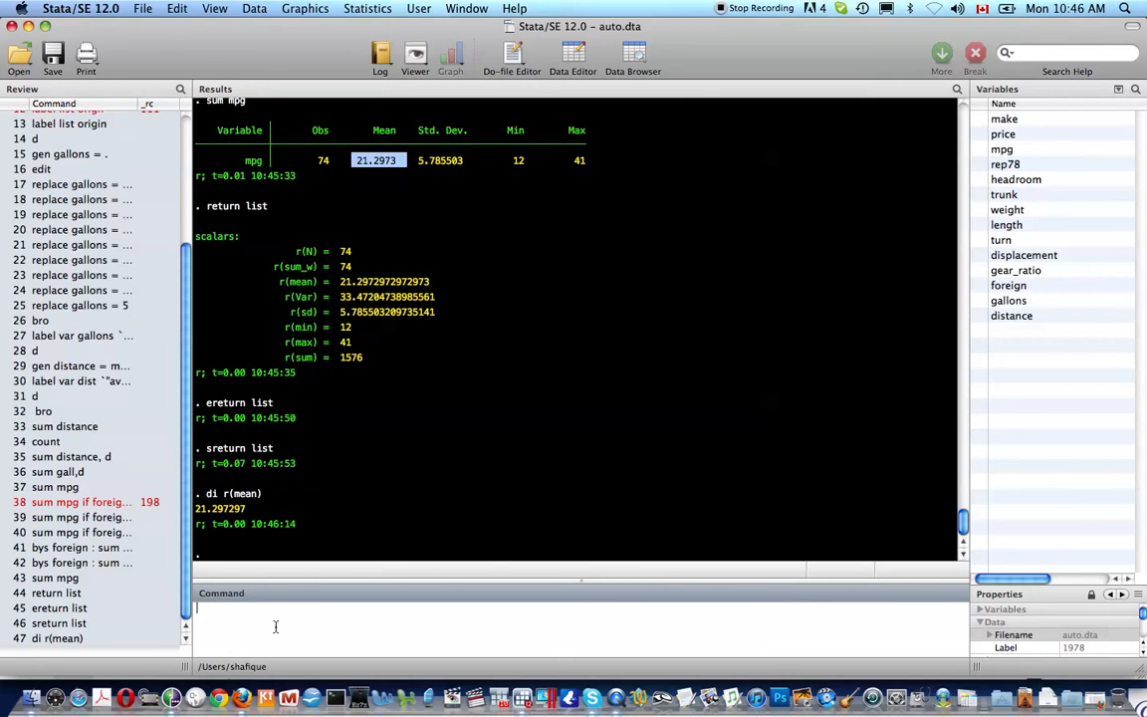
pyautogui.write('d')
pyautogui.press('Return')
pyautogui.write('return list')
pyautogui.press('Return')
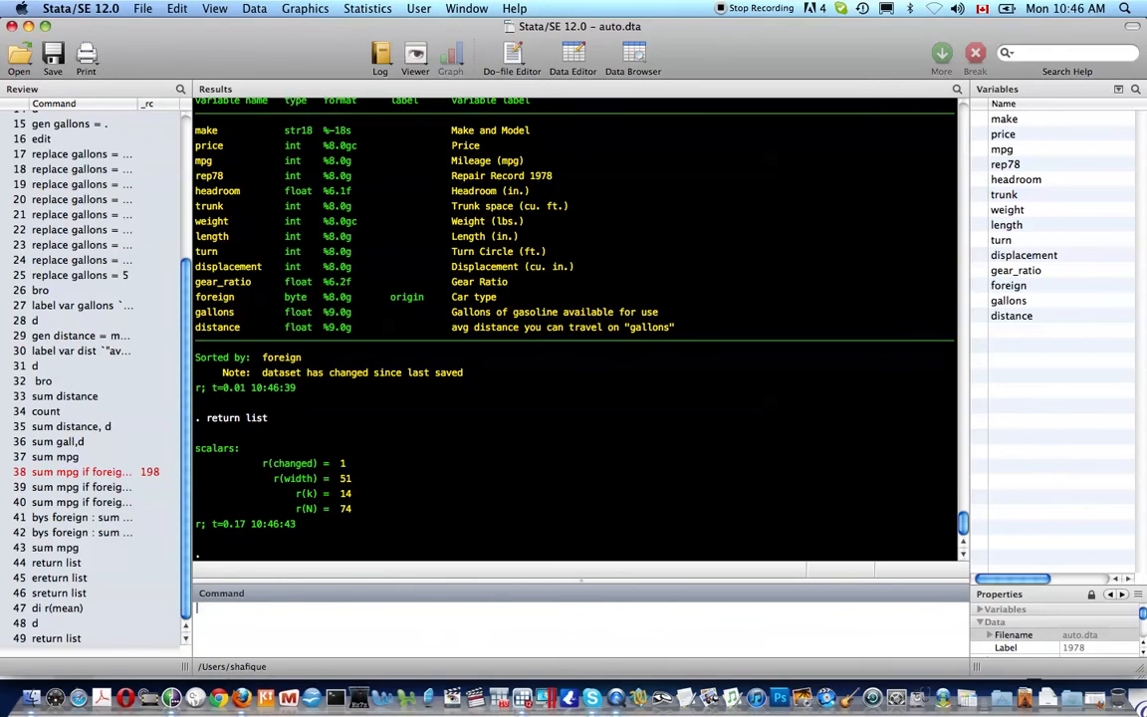
# Step: Browse the data, close the data browser, and list the stored results again with return list
pyautogui.write('bro')
pyautogui.press('Return')
pyautogui.press('super+w')
pyautogui.write('return list')
pyautogui.press('Return')
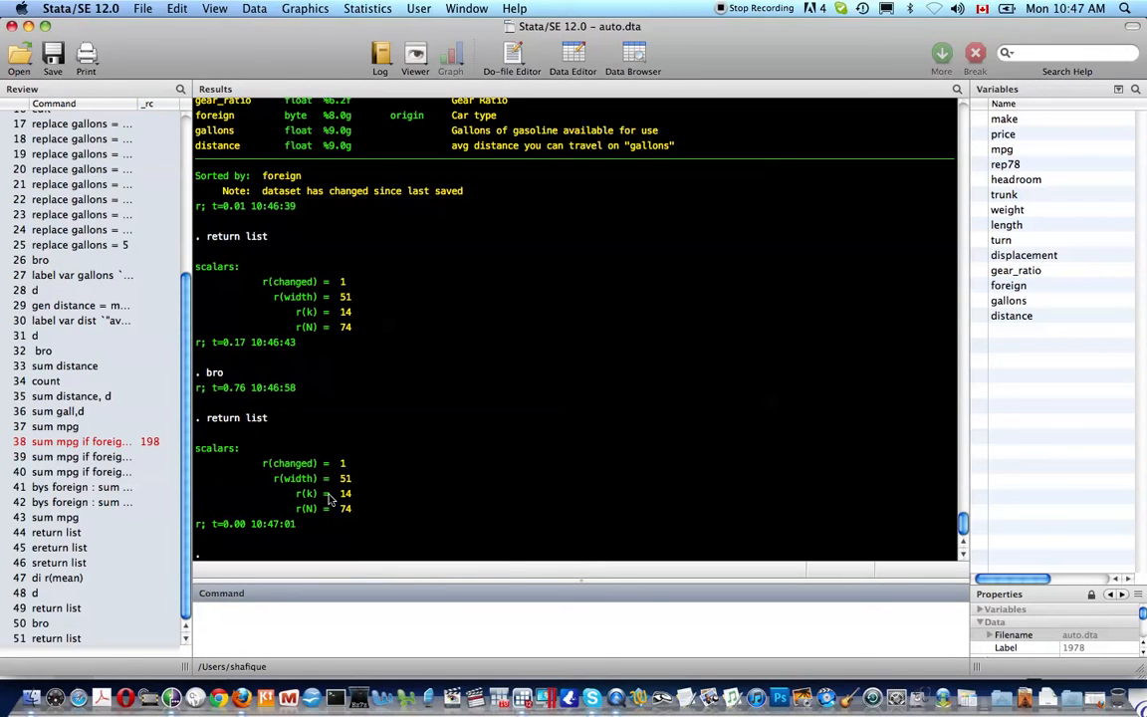
# Step: Summarize mpg again and list its stored results with return list
pyautogui.write('sum mpr')
pyautogui.press('BackSpace')
pyautogui.write('g')
pyautogui.press('Return')
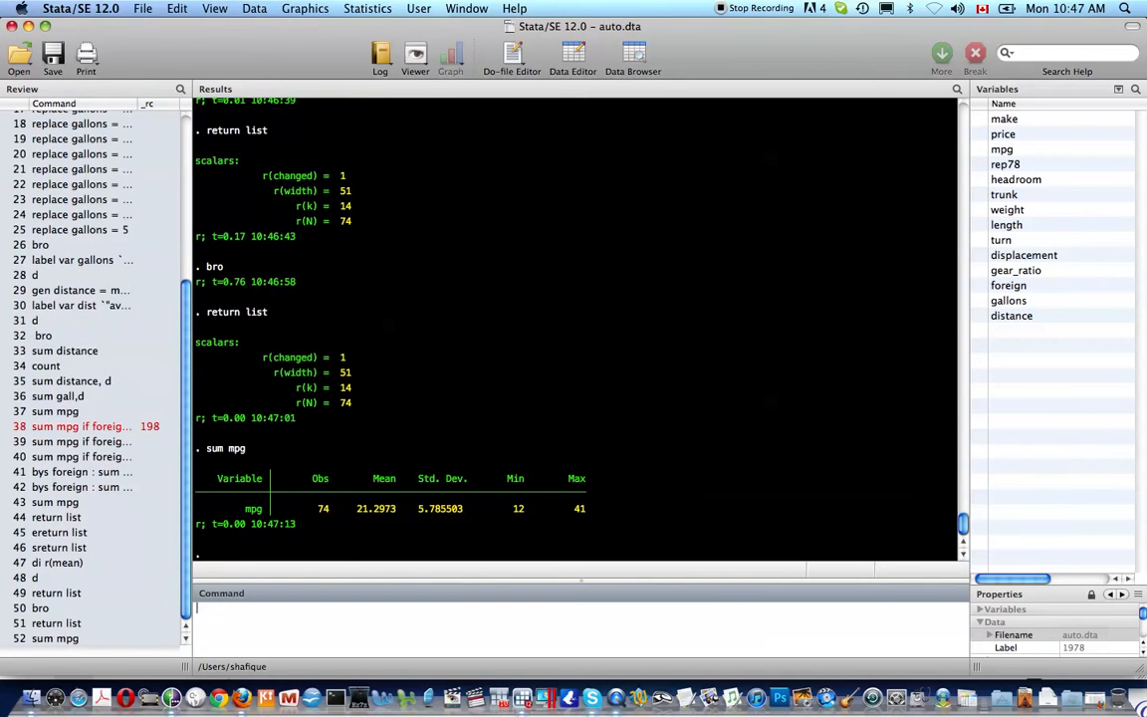
pyautogui.write('return list')
pyautogui.press('Return')
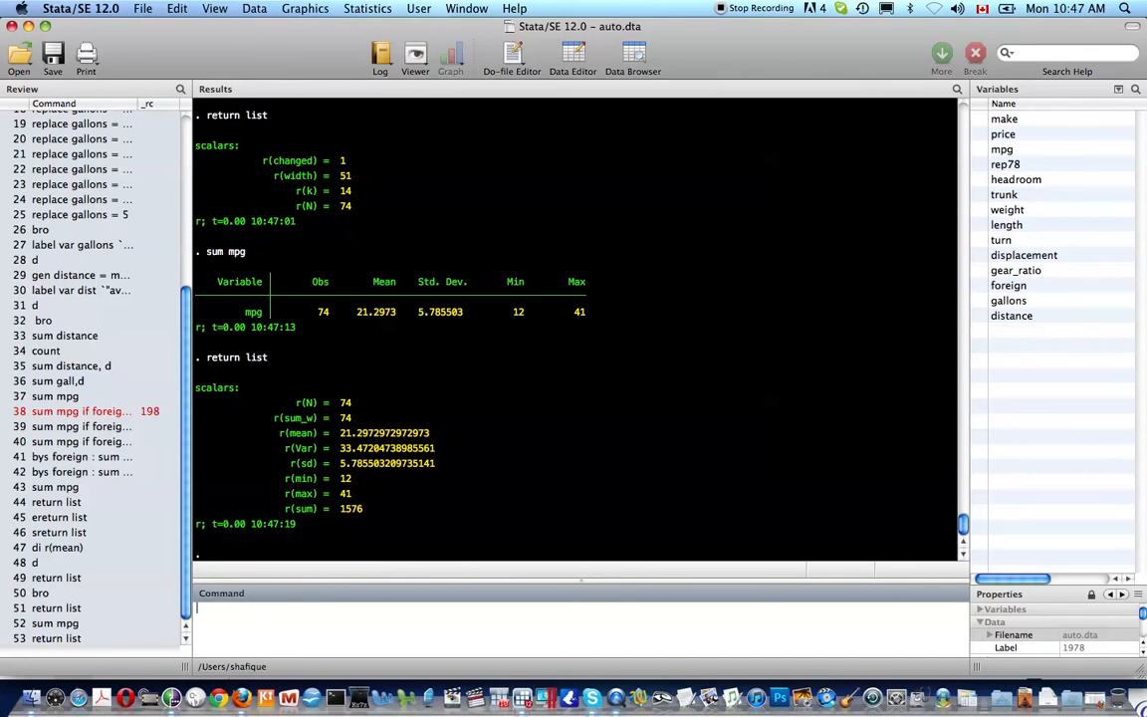
# Step: Store r(mean) in a local macro named average_mpg
pyautogui.write('local ')
pyautogui.write('m')
pyautogui.press('BackSpace')
pyautogui.write('mpg')
pyautogui.press('BackSpace')
pyautogui.press('BackSpace')
pyautogui.press('BackSpace')
pyautogui.write('average_mpg = r(mean)')
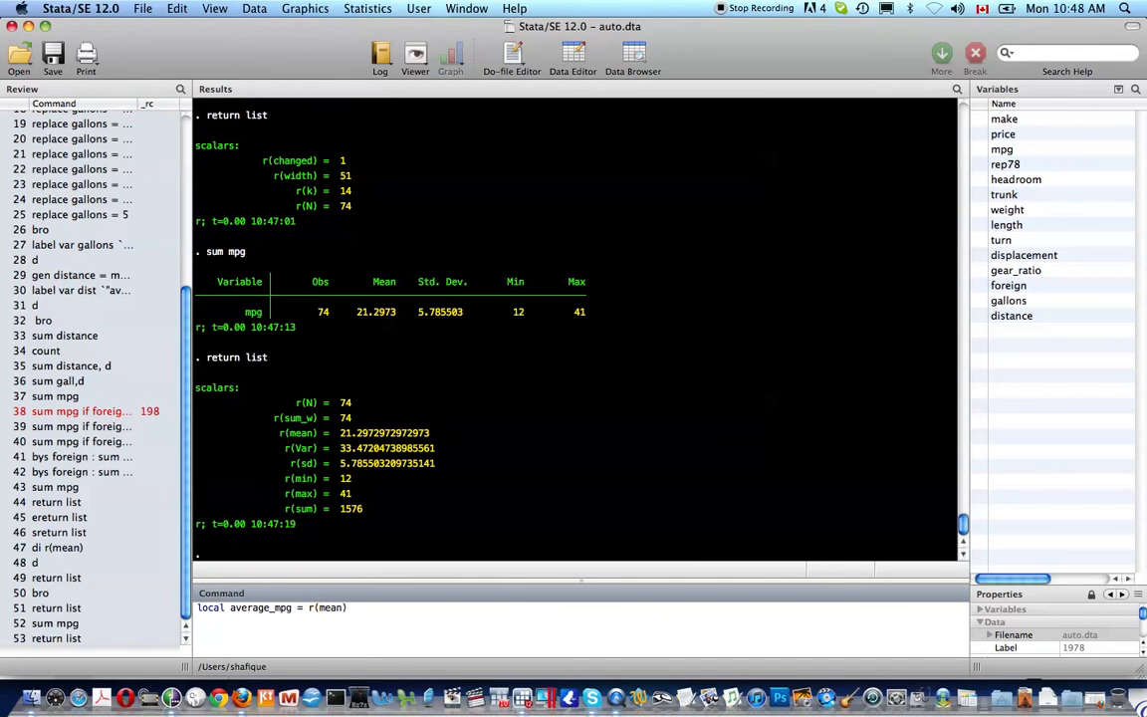
pyautogui.press('Return')
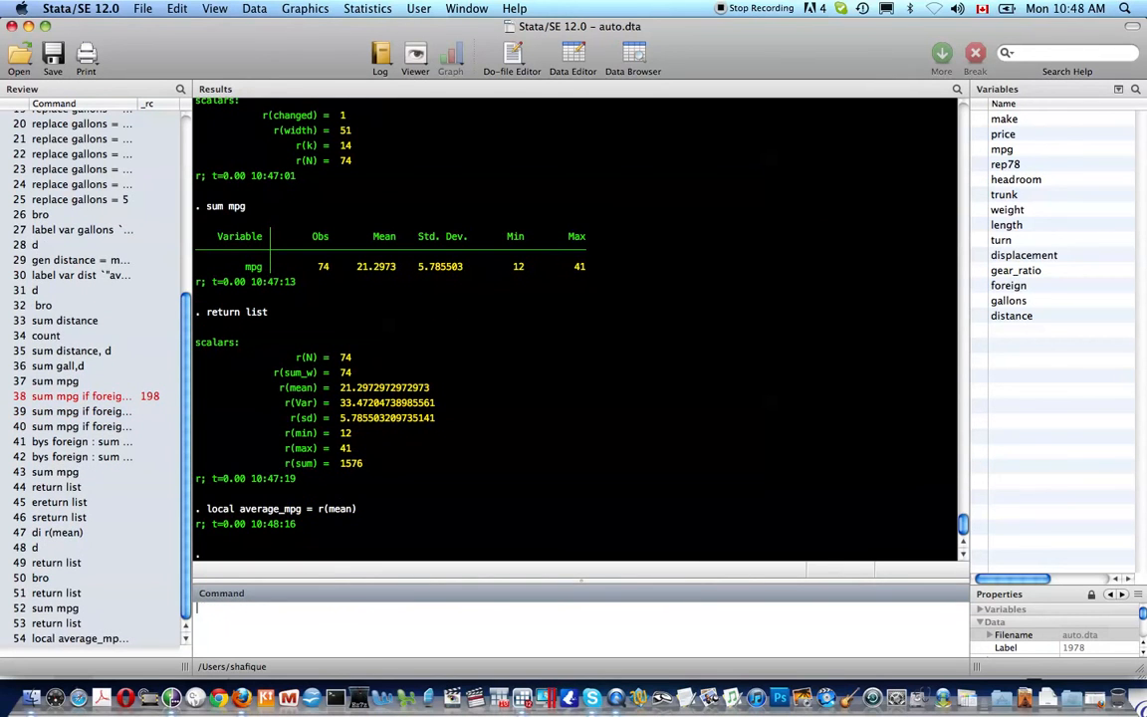
# Step: Try to display the local with di average_mpg, and correct the command to di `average_mpg'
pyautogui.write('di average_mpg')
pyautogui.press('Return')
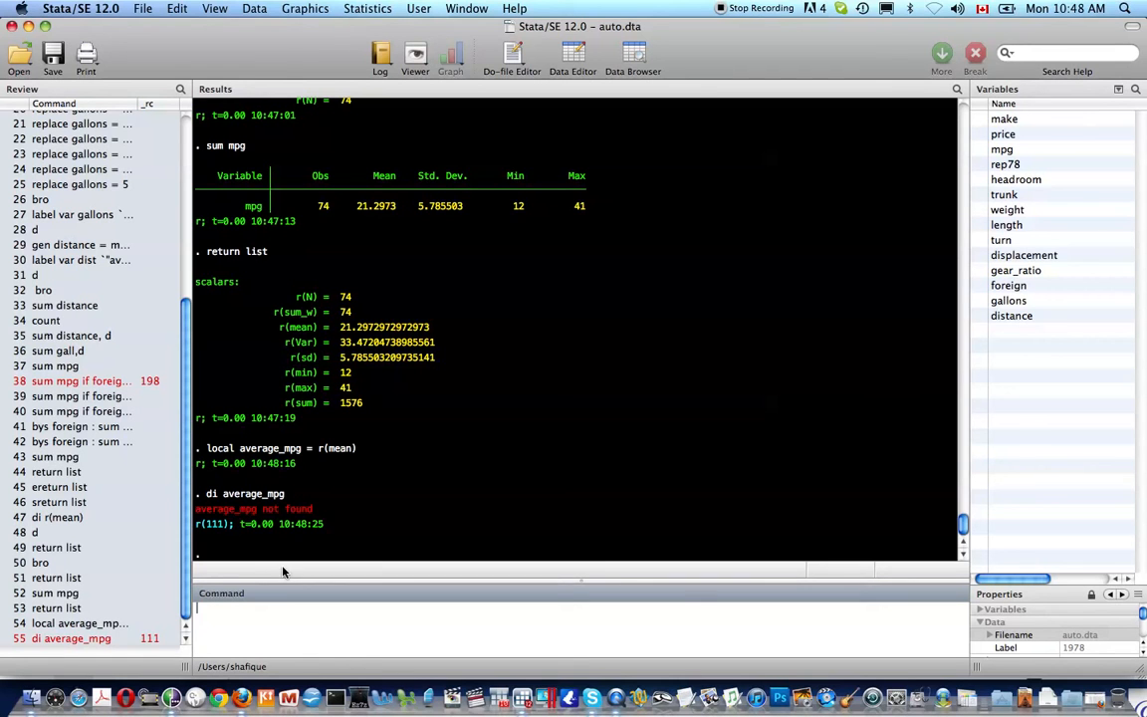
pyautogui.press('pageup')
pyautogui.press('Left')
pyautogui.press('Left')
pyautogui.press('Left')
pyautogui.press('Left')
pyautogui.press('Left')
pyautogui.write('`')
pyautogui.press('Right')
pyautogui.press('Right')
pyautogui.press('Right')
pyautogui.press('Right')
pyautogui.press('Right')
pyautogui.press('Right')
pyautogui.press('Right')
pyautogui.press('Right')
pyautogui.press('Right')
pyautogui.press('Right')
pyautogui.write("'")
pyautogui.press('Return')
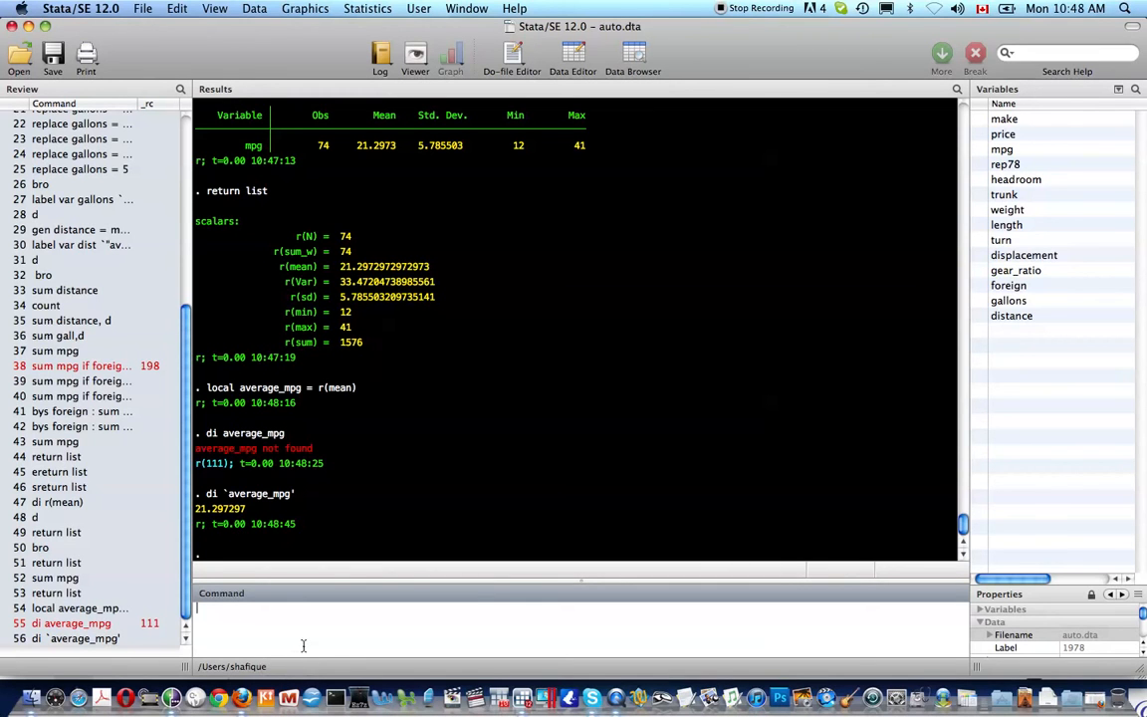
# Step: Display the macro's value with a text prefix, using the command di `"average_mpg=`average_mpg'"'
pyautogui.write("di `average_mpg'")
pyautogui.press('Left')
pyautogui.press('Left')
pyautogui.press('Left')
pyautogui.press('Left')
pyautogui.press('Left')
pyautogui.press('Left')
pyautogui.press('Left')
pyautogui.press('Left')
pyautogui.press('Left')
pyautogui.press('Left')
pyautogui.press('Left')
pyautogui.press('Left')
pyautogui.hotkey('shift', 'Right')
pyautogui.hotkey('shift', 'Right')
pyautogui.hotkey('shift', 'Right')
pyautogui.hotkey('shift', 'Right')
pyautogui.hotkey('shift', 'Right')
pyautogui.hotkey('shift', 'Right')
pyautogui.hotkey('shift', 'Right')
pyautogui.hotkey('shift', 'Right')
pyautogui.hotkey('shift', 'Right')
pyautogui.hotkey('shift', 'Right')
pyautogui.hotkey('shift', 'Right')
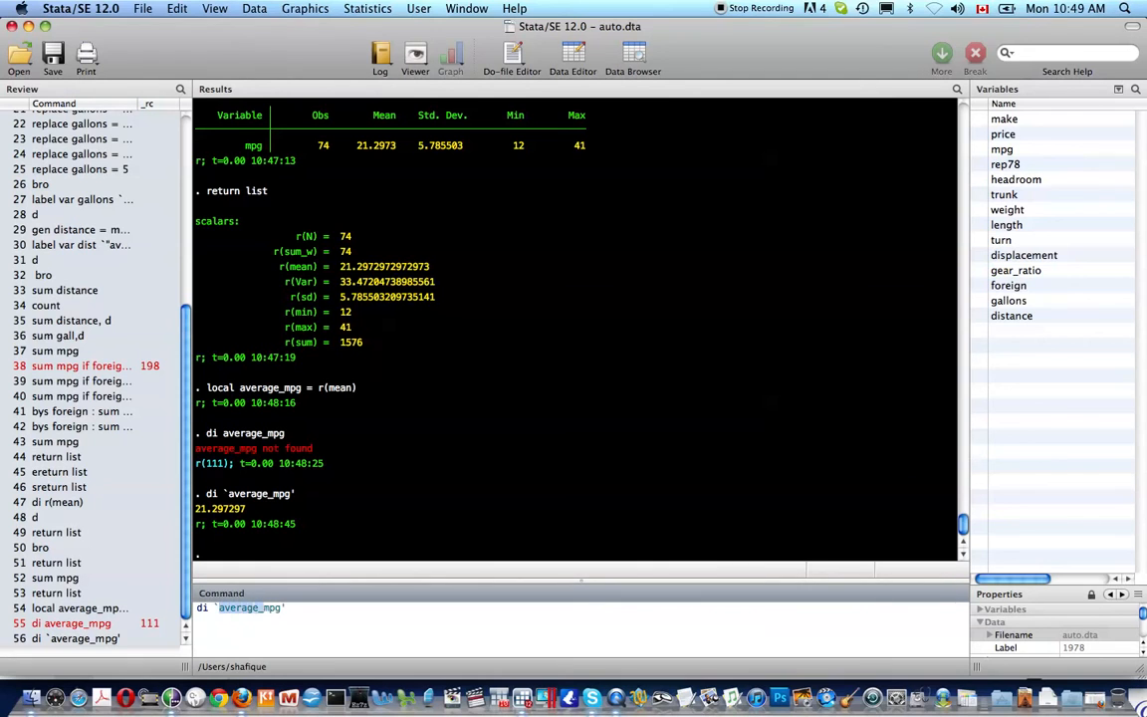
pyautogui.write('c')
pyautogui.write('z')
pyautogui.moveTo(278, 612); pyautogui.dragTo(196, 608)
pyautogui.press('BackSpace')
pyautogui.press('pageup')
pyautogui.write("'")
pyautogui.click(213, 608)
pyautogui.write('`')
pyautogui.press('BackSpace')
pyautogui.write('=')
pyautogui.click(213, 608)
pyautogui.write('"')
pyautogui.click(289, 607)
pyautogui.write("`'average_mpg")
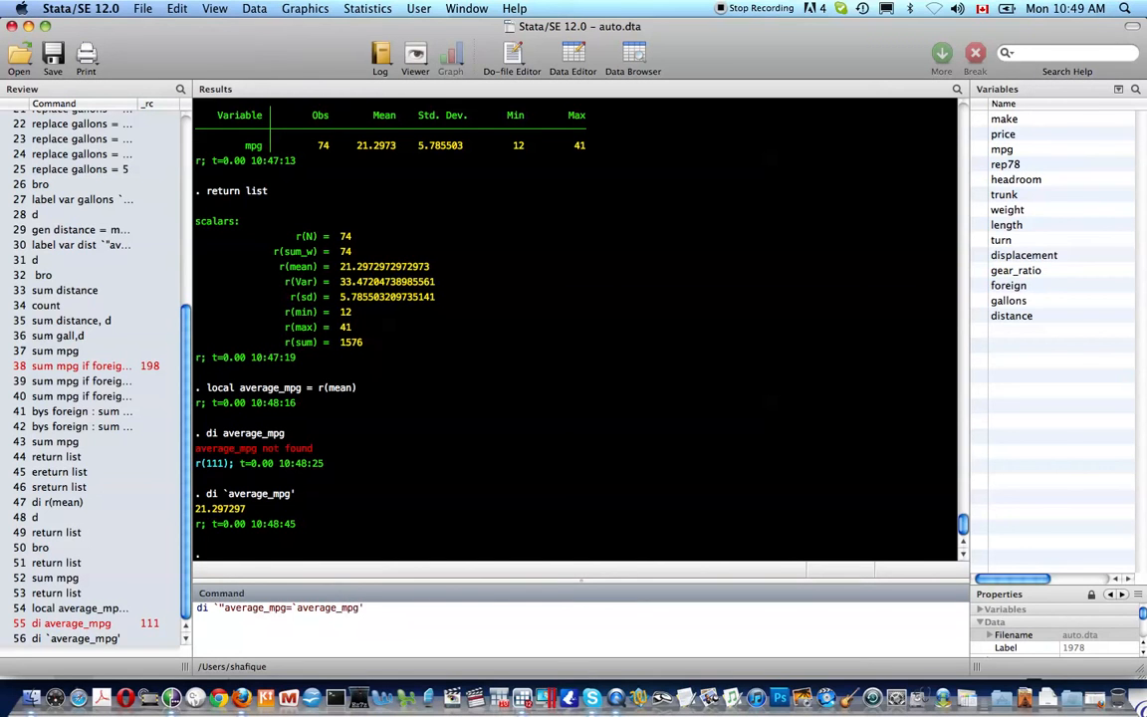
pyautogui.write('"\'')
pyautogui.press('Return')
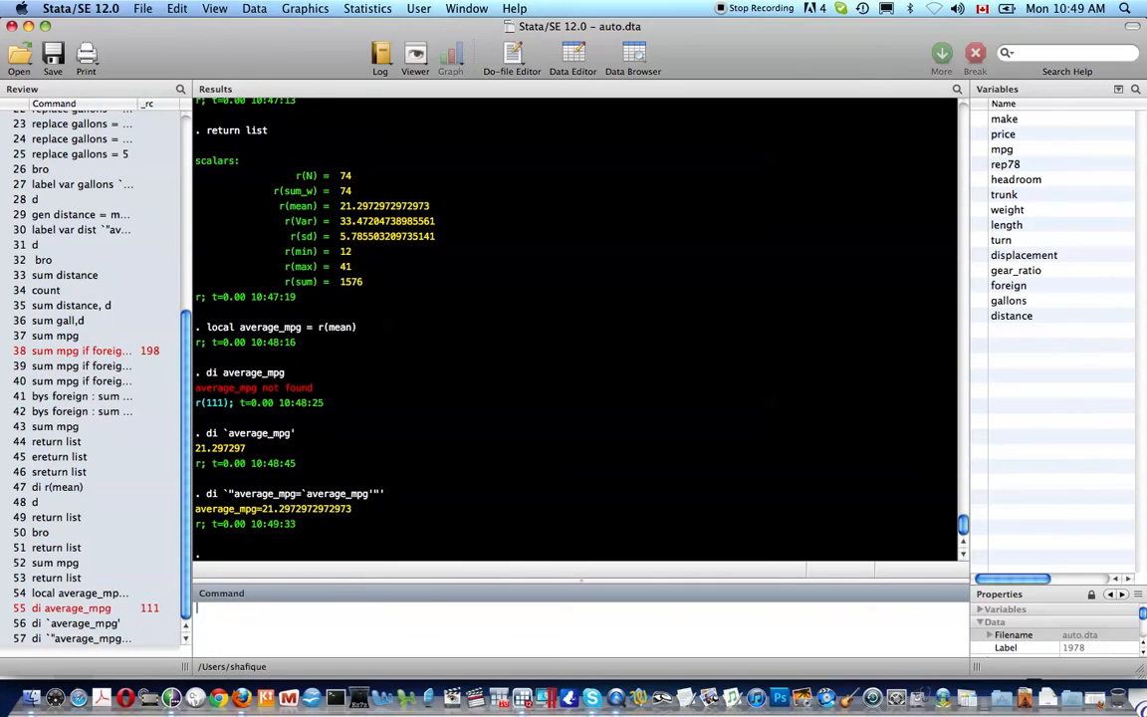
# Step: Rerun the labelled display command with a space on each side of the equals sign
pyautogui.press('pageup')
pyautogui.press('Left')
pyautogui.press('Left')
pyautogui.press('Left')
pyautogui.press('Right')
pyautogui.press('Return')
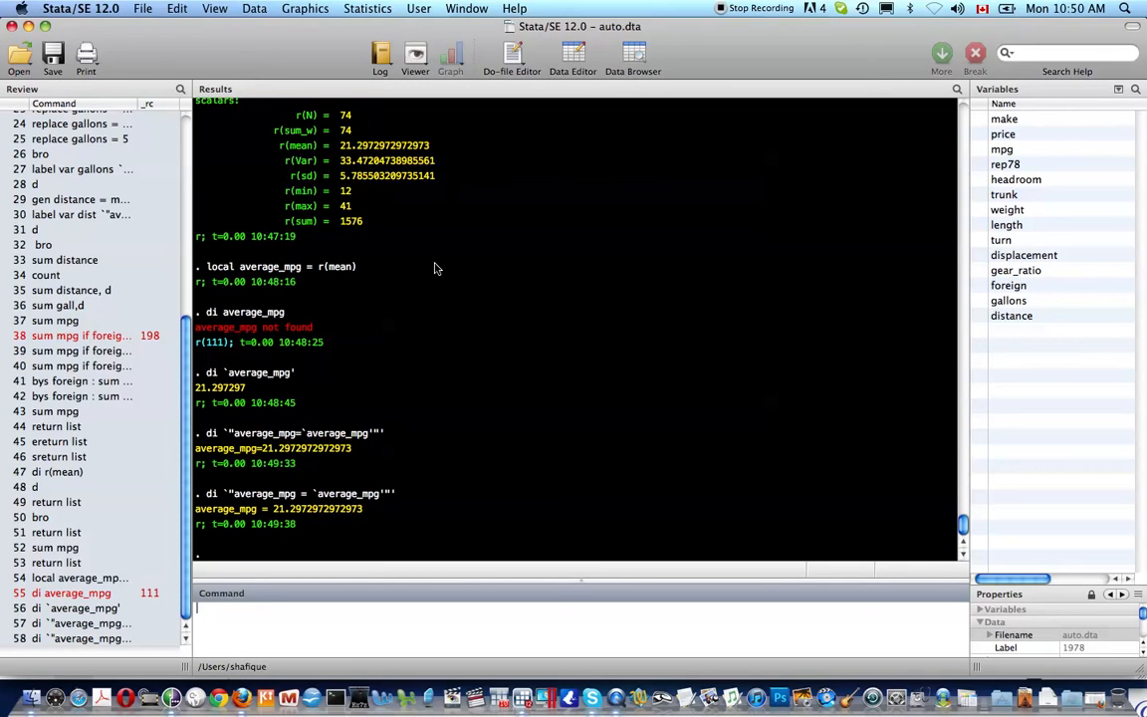
# Step: Try to load the life expectancy dataset with sysuse lifexp, and retry with the name lifeexp
pyautogui.write('sysuse lifexp')
pyautogui.press('Return')
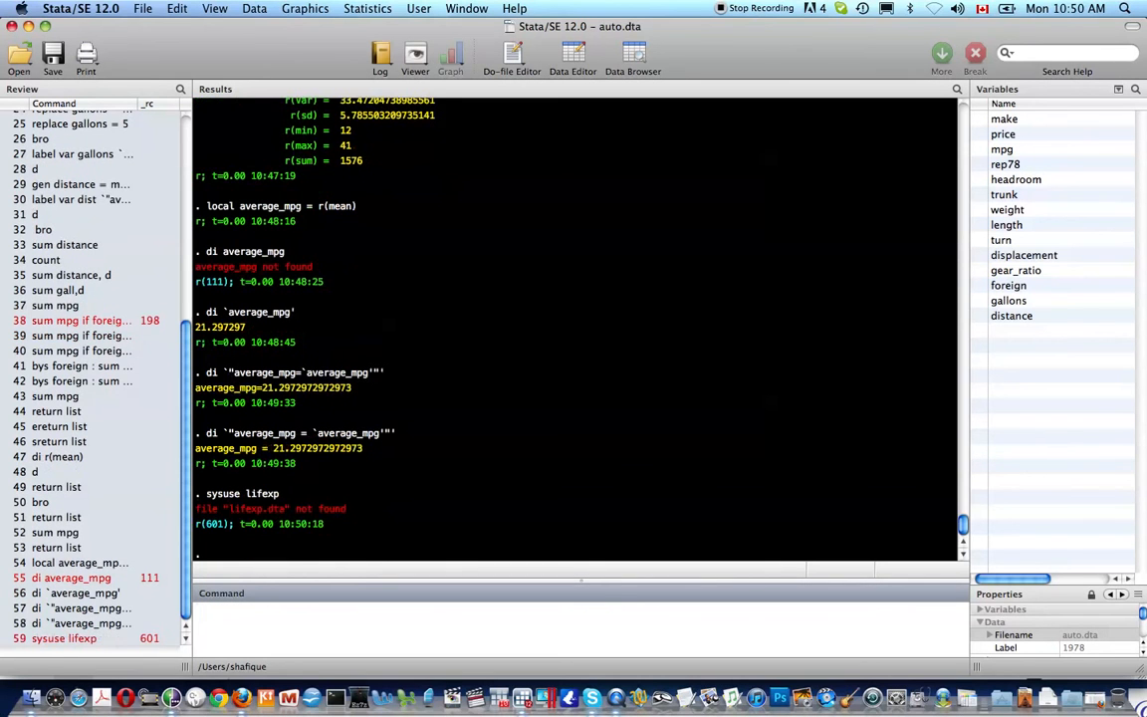
pyautogui.press('Up')
pyautogui.press('Left')
pyautogui.press('Left')
pyautogui.press('Left')
pyautogui.write('e')
pyautogui.press('Return')
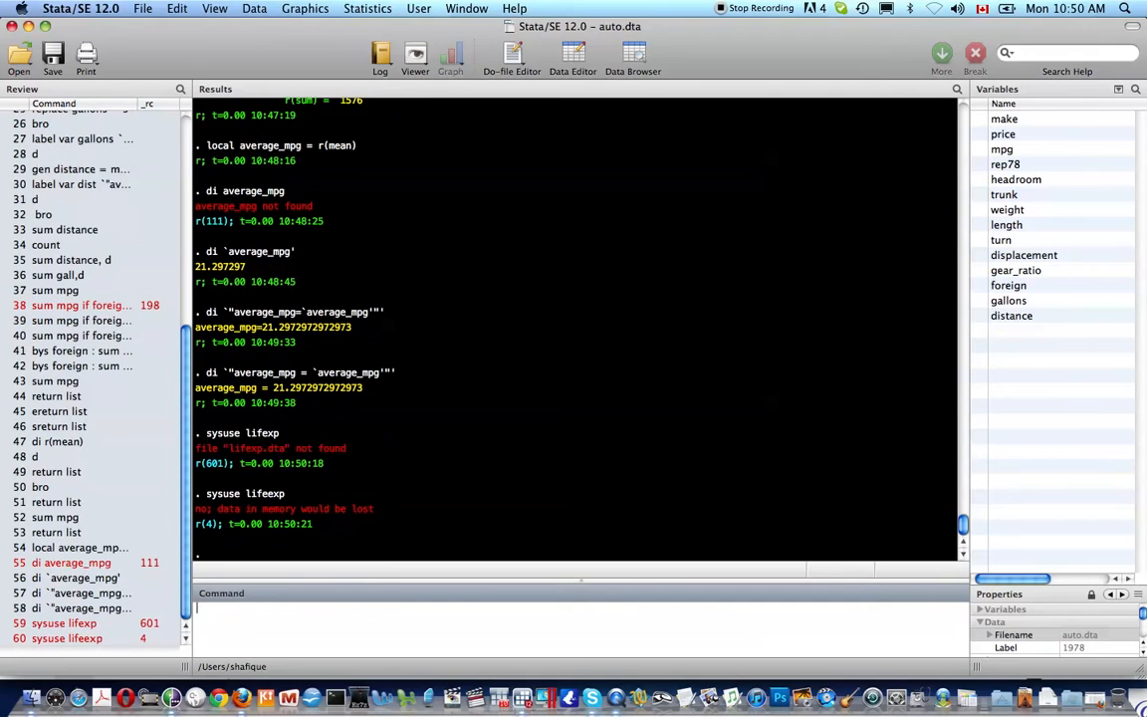
# Step: Load the lifeexp dataset with the clear option to discard the data in memory
pyautogui.press('Up')
pyautogui.write(', clear')
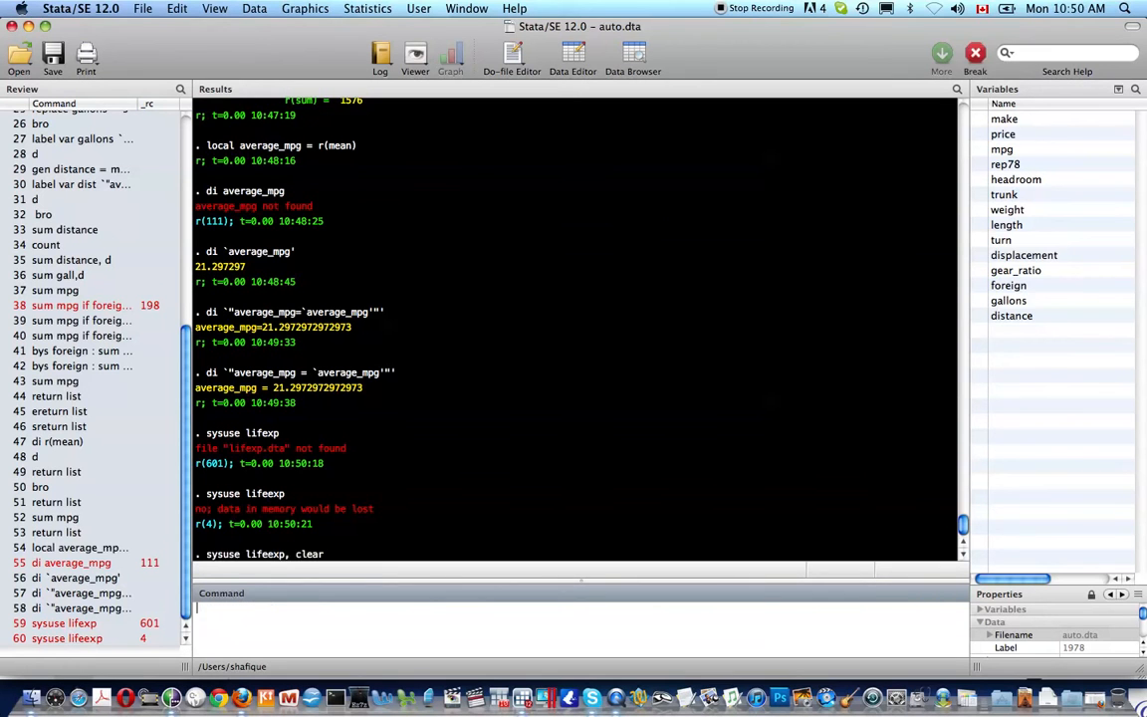
pyautogui.press('Return')
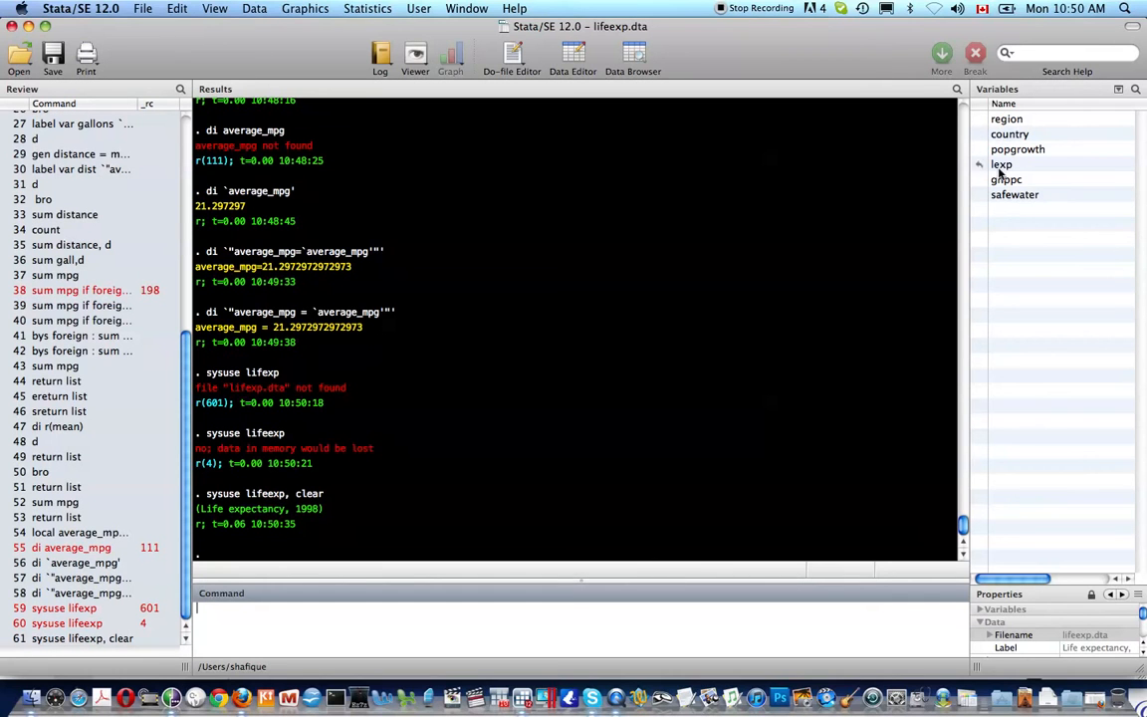
# Step: Show the notes of the lifeexp dataset, describe its variables, and show the notes again to read the one on safewater
pyautogui.write('note')
pyautogui.press('Return')
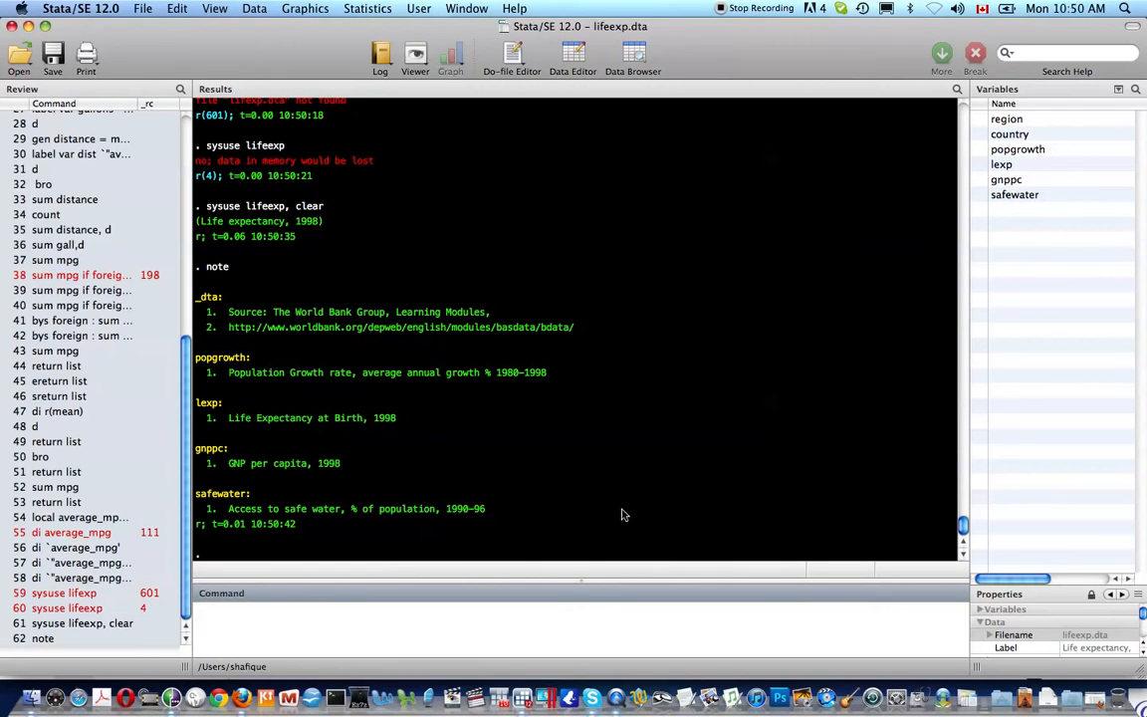
pyautogui.write('d')
pyautogui.press('Return')
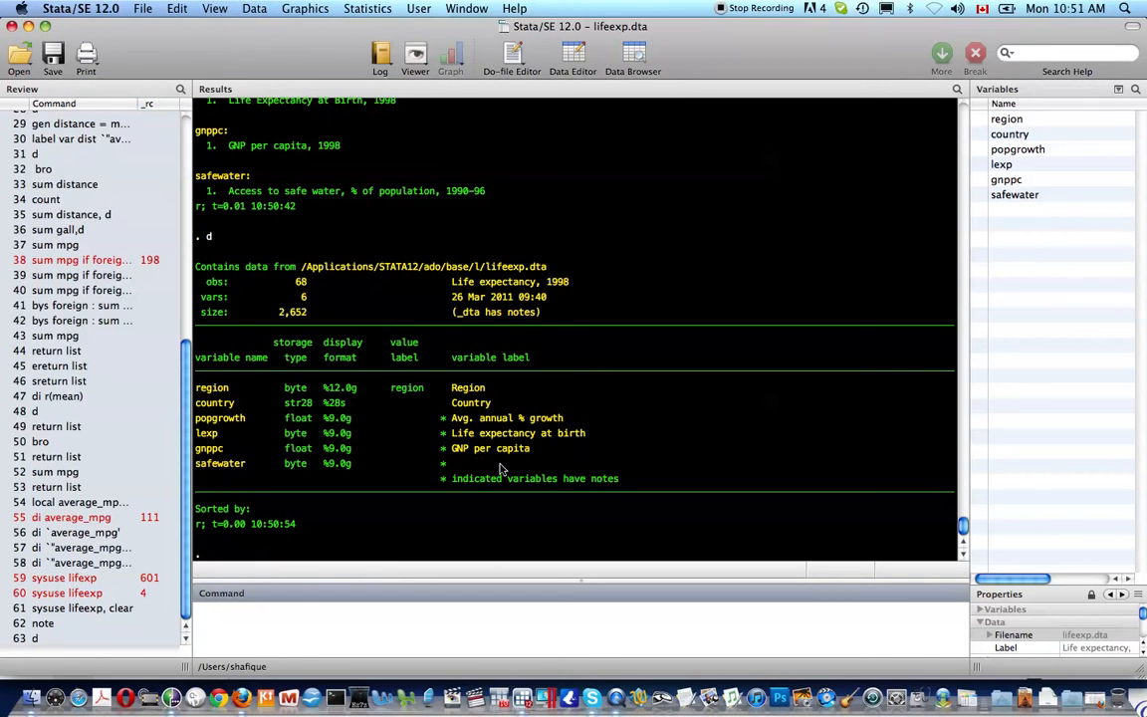
pyautogui.write('note')
pyautogui.press('Return')
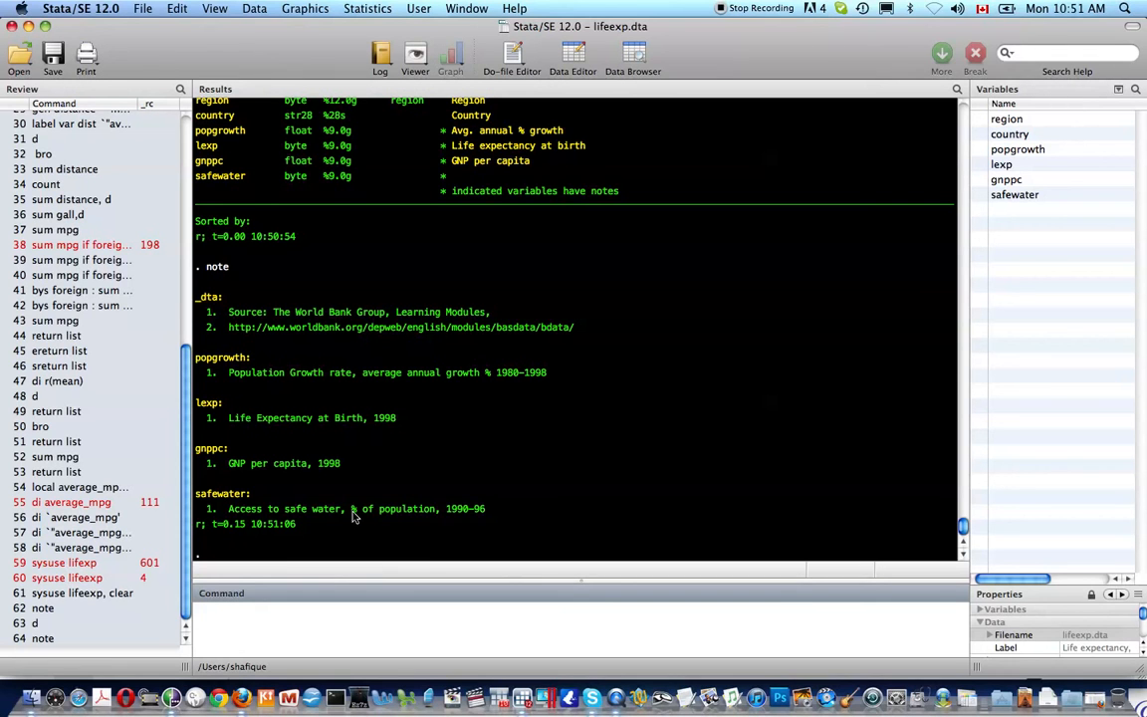
# Step: Reload the auto dataset with the clear option, and tabulate foreign
pyautogui.write('sysuse auto, clear')
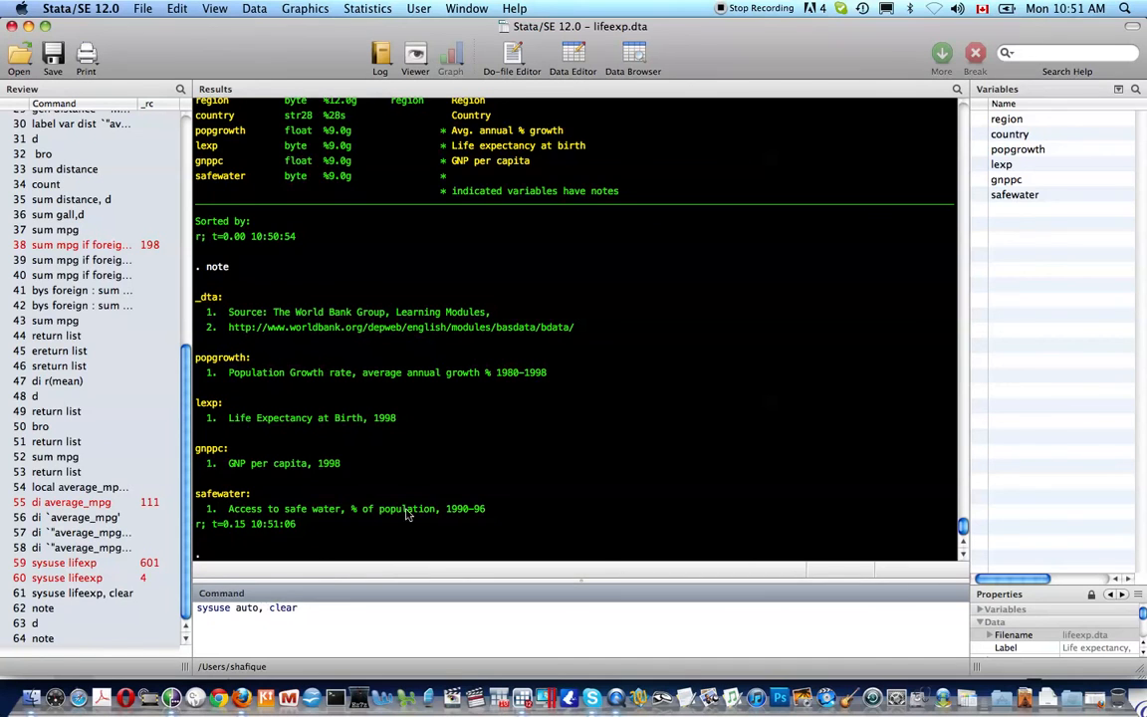
pyautogui.press('Return')
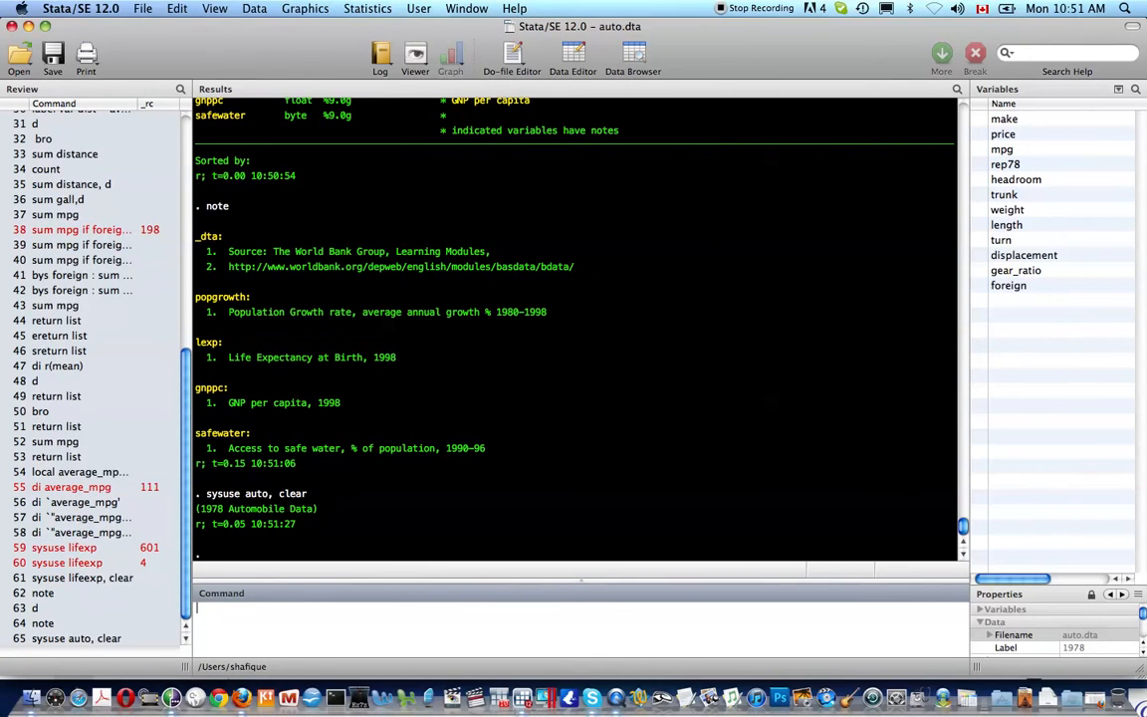
pyautogui.write('tab foreign')
pyautogui.press('Return')
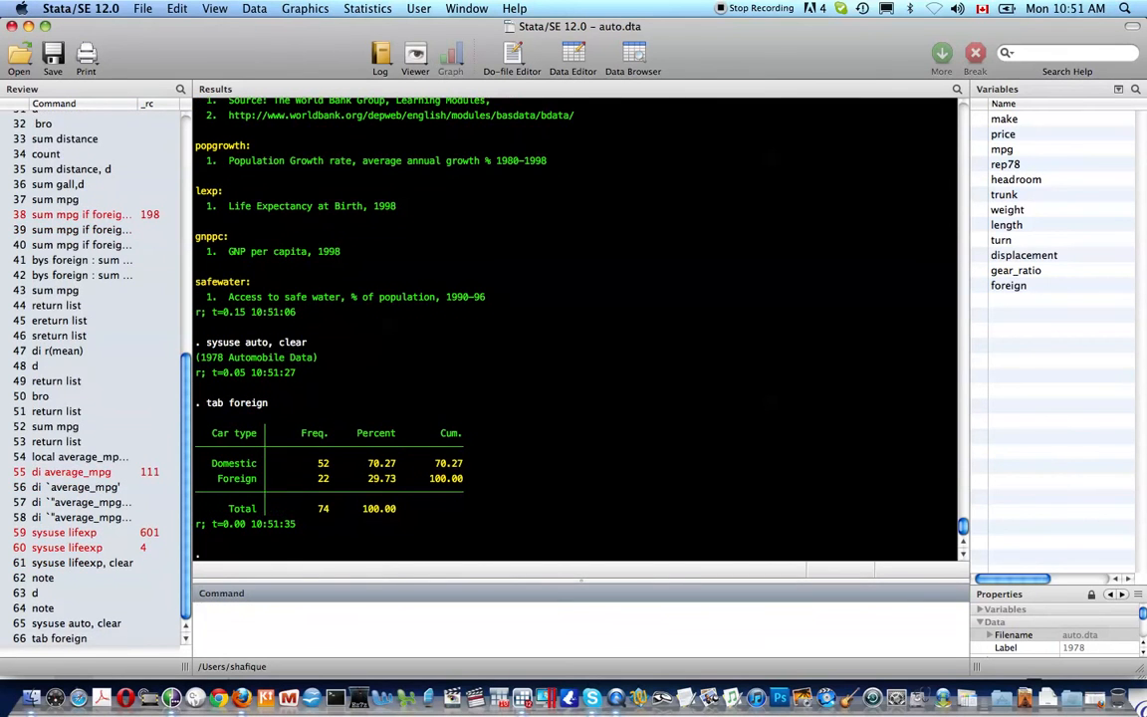